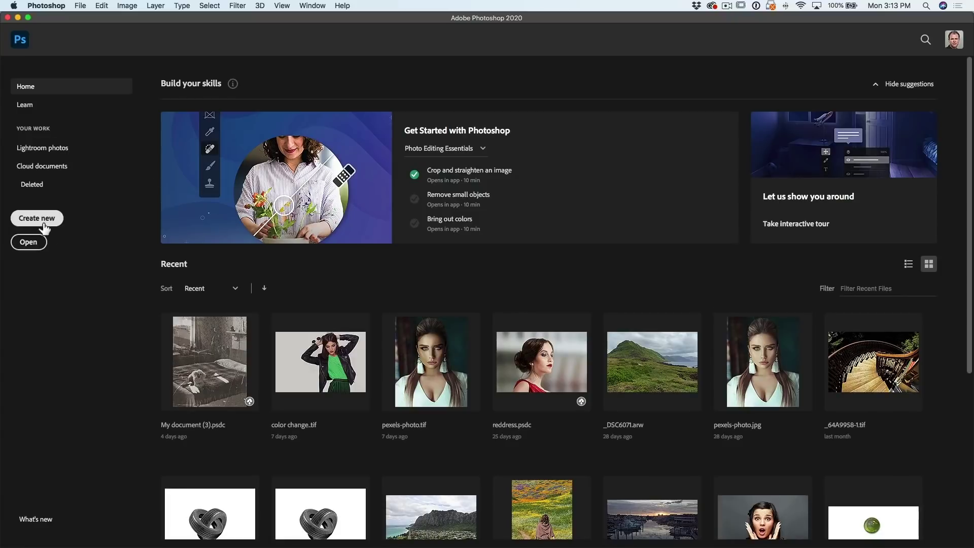
# Create a blank default-size document, then close it to return to the Home screen
pyautogui.click(37, 219)
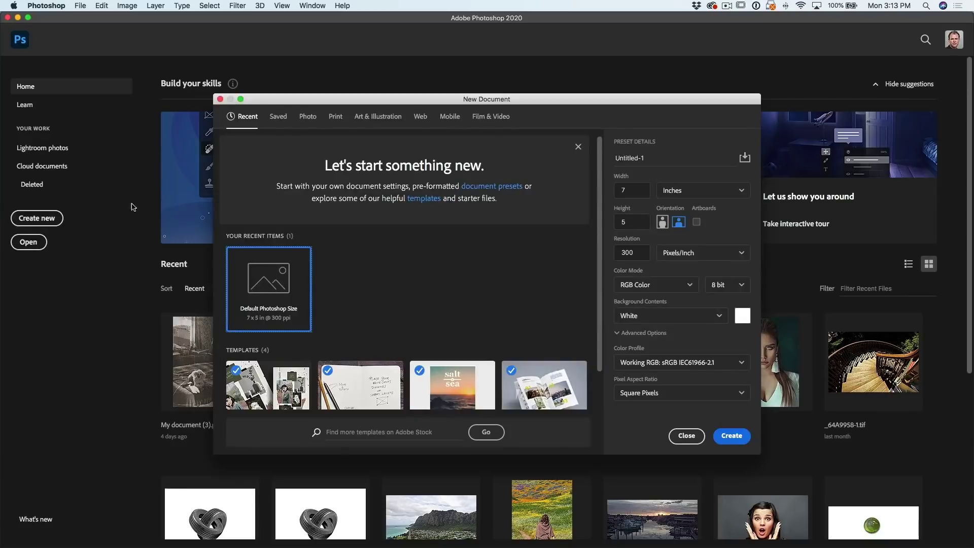
pyautogui.click(725, 437)
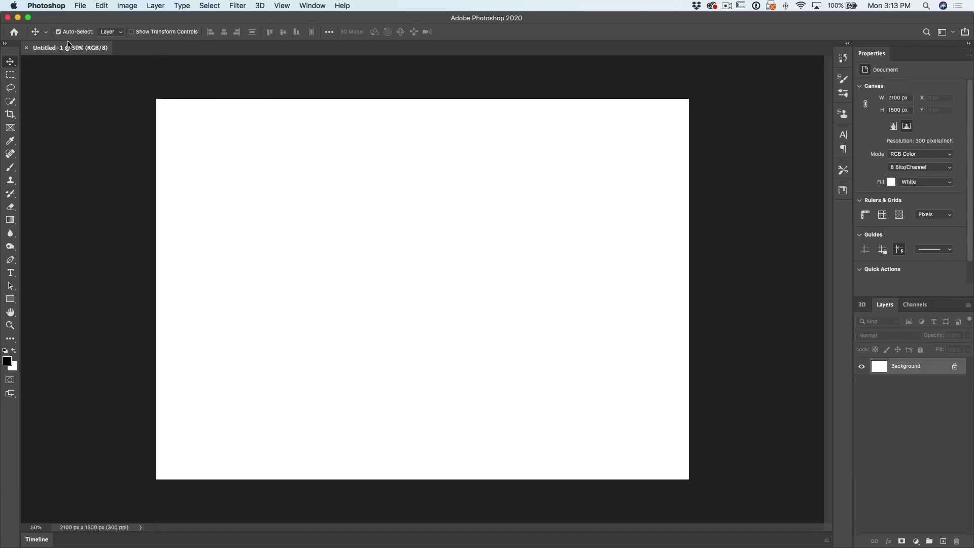
pyautogui.click(27, 48)
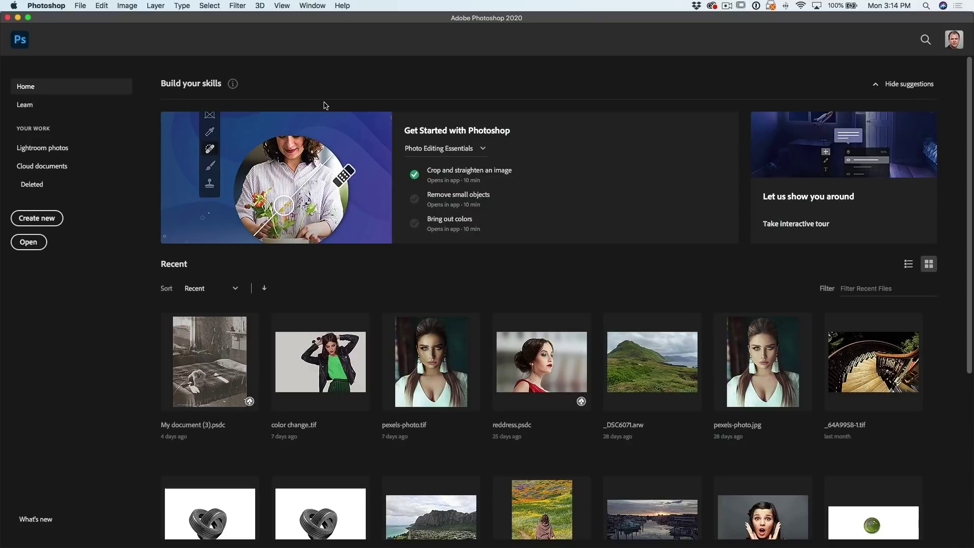
# Turn off 'Auto show the Home Screen' in General preferences
pyautogui.click(68, 4)
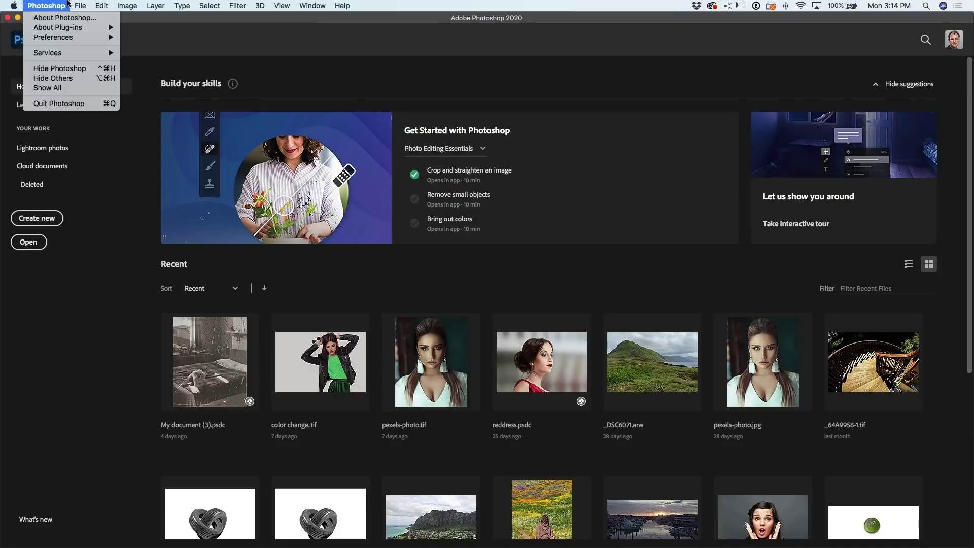
pyautogui.moveTo(58, 37)
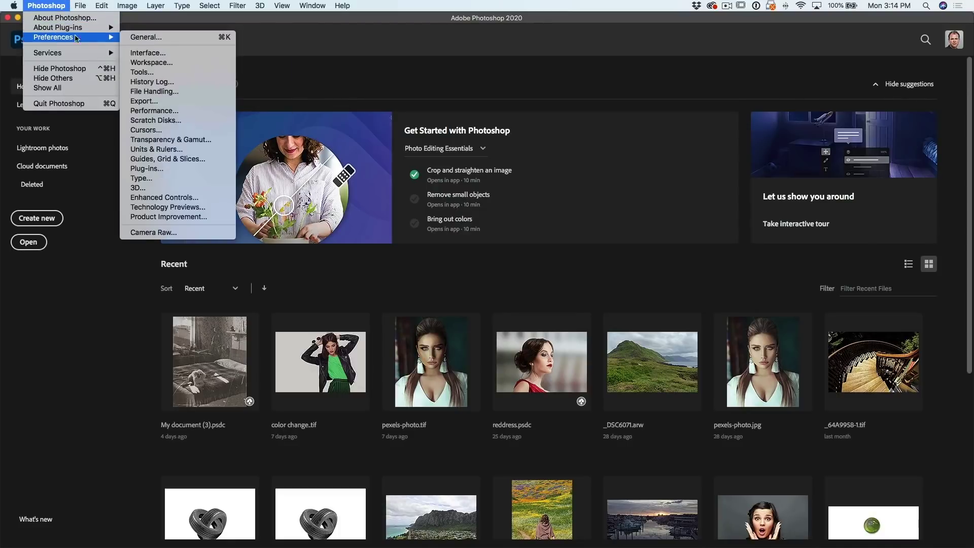
pyautogui.click(162, 37)
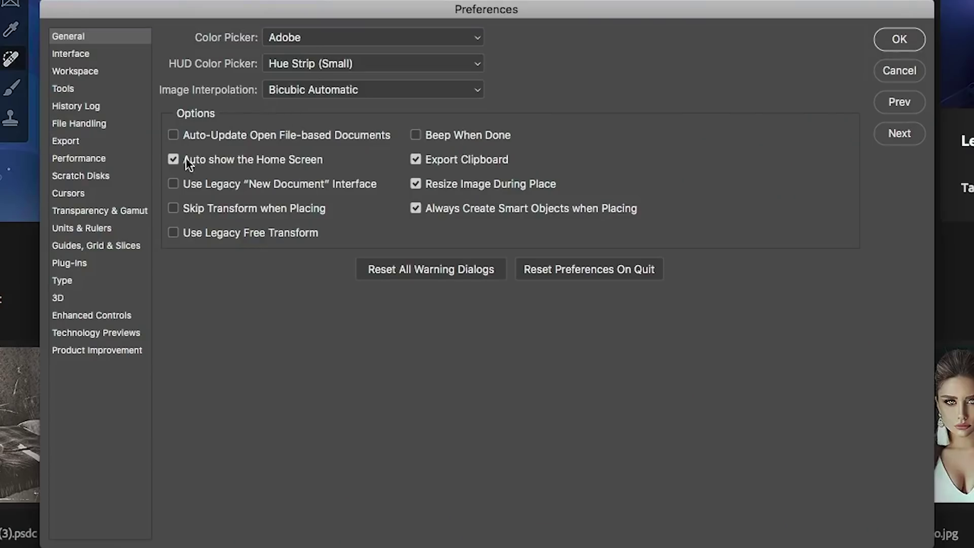
pyautogui.click(245, 159)
pyautogui.click(899, 40)
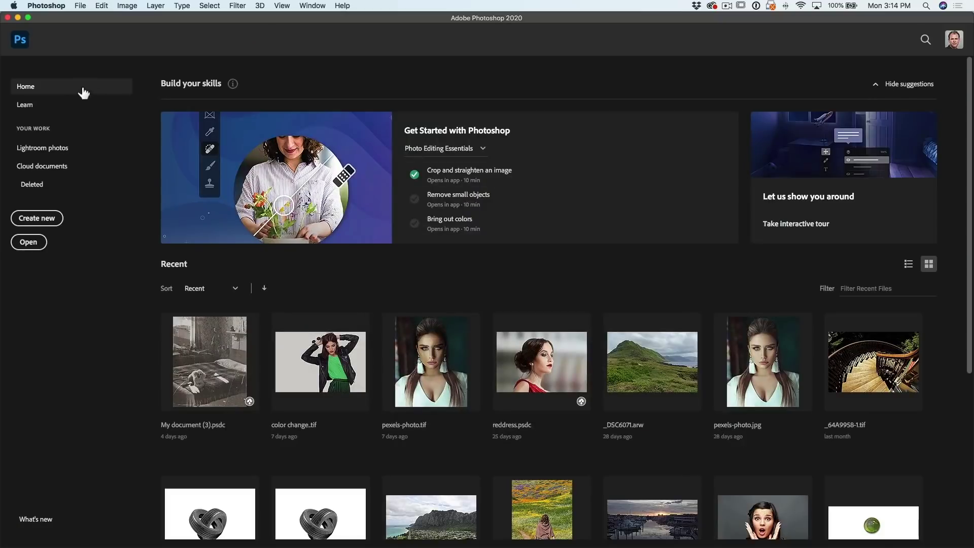
# Create another default-size blank document and close it, leaving an empty workspace
pyautogui.click(40, 220)
pyautogui.click(733, 437)
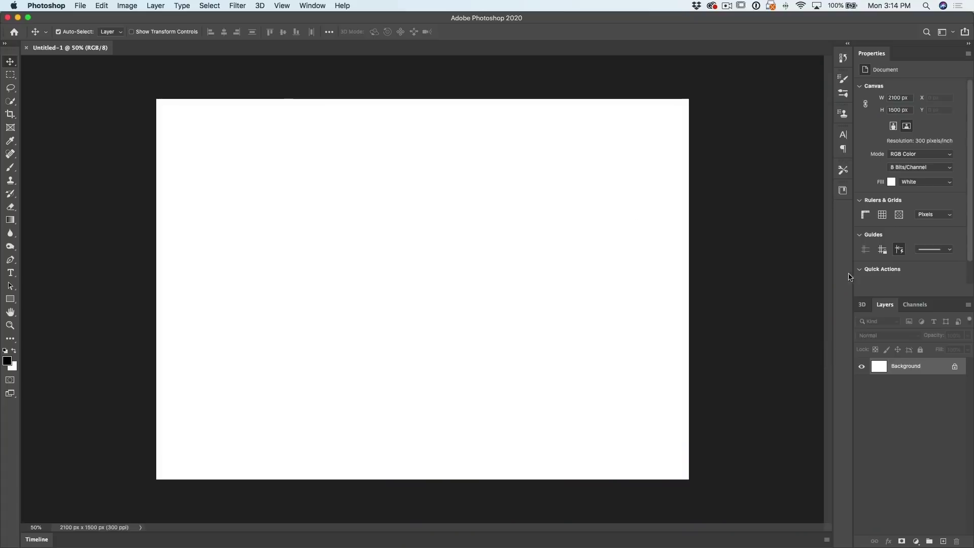
pyautogui.click(27, 48)
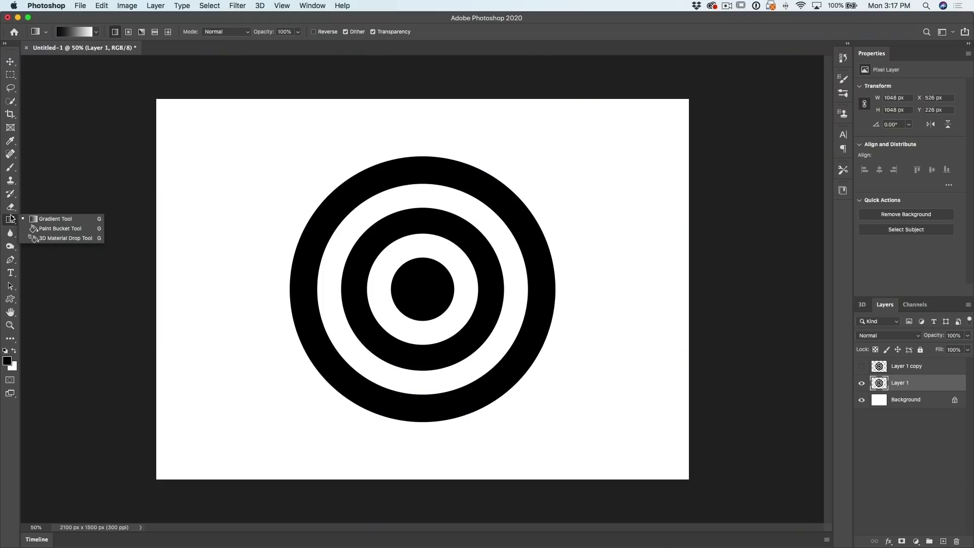
# Switch to the Paint Bucket and set the foreground colour to pure red (ff0000)
pyautogui.click(9, 215)
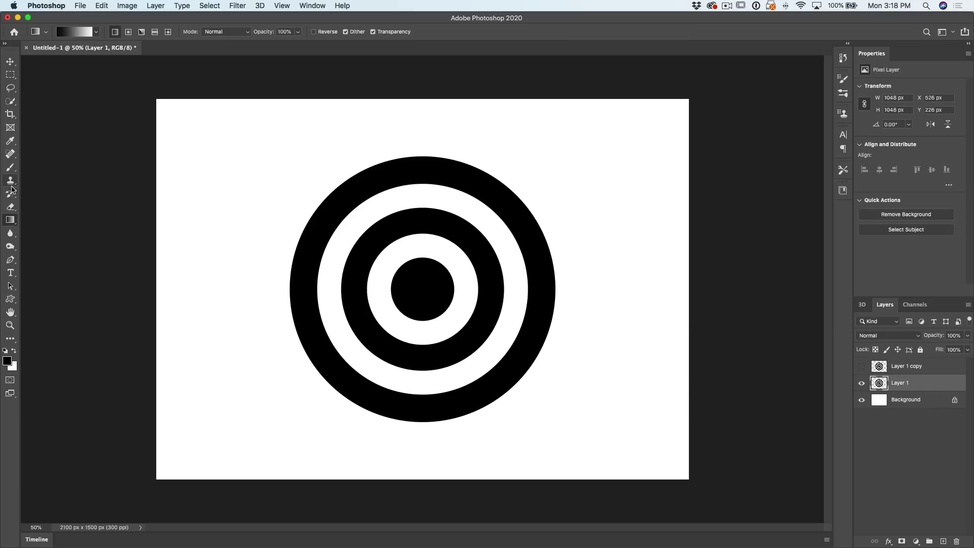
pyautogui.click(10, 220)
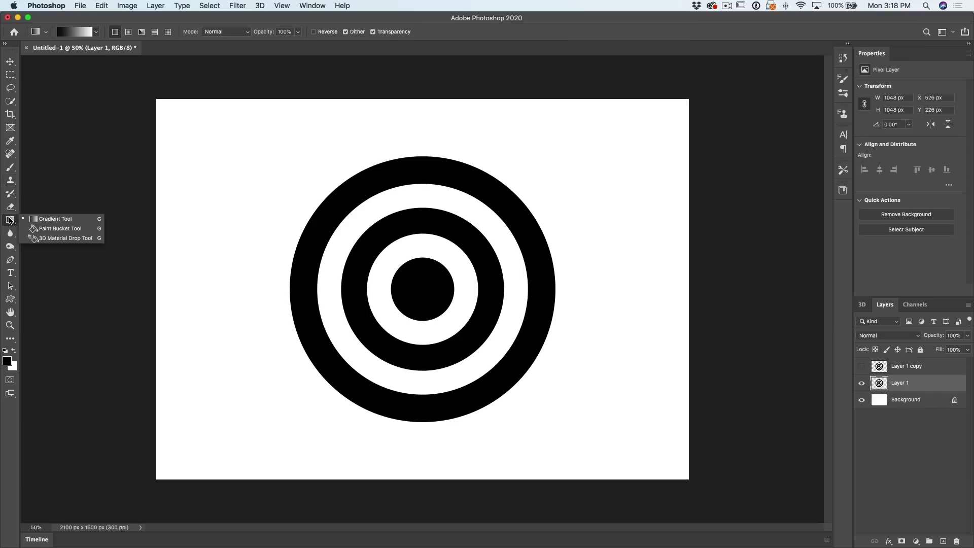
pyautogui.click(55, 229)
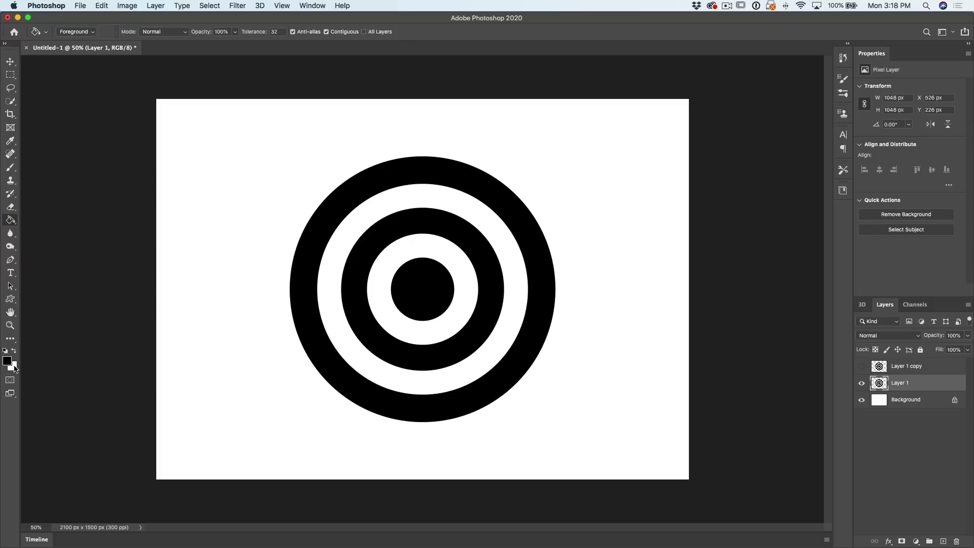
pyautogui.click(7, 360)
pyautogui.click(485, 207)
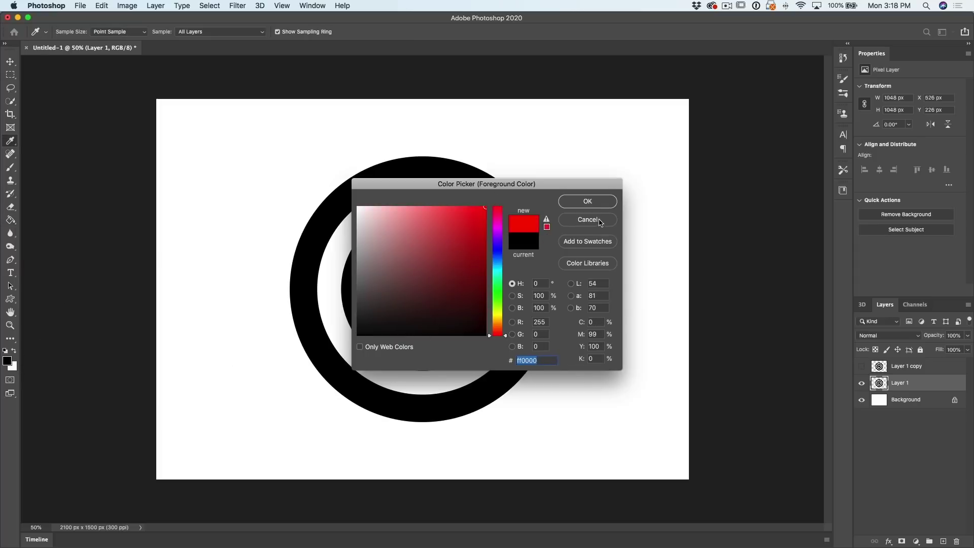
pyautogui.click(593, 202)
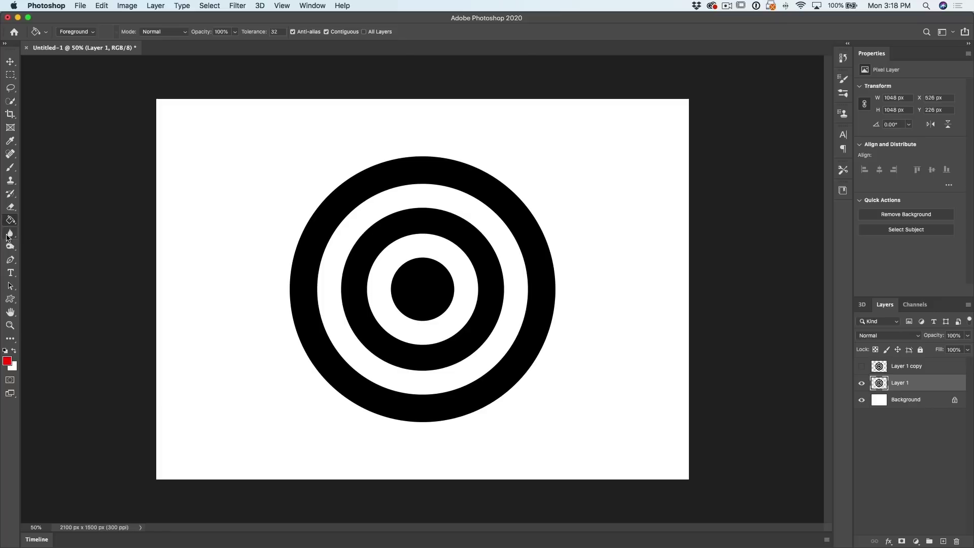
# Fill the outer ring, middle ring and centre circle red one at a time
pyautogui.click(416, 173)
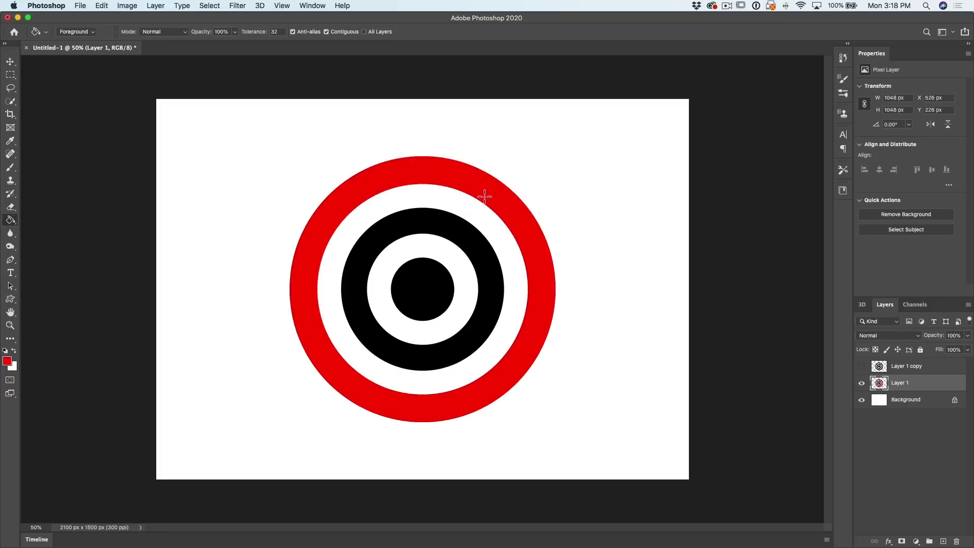
pyautogui.click(450, 229)
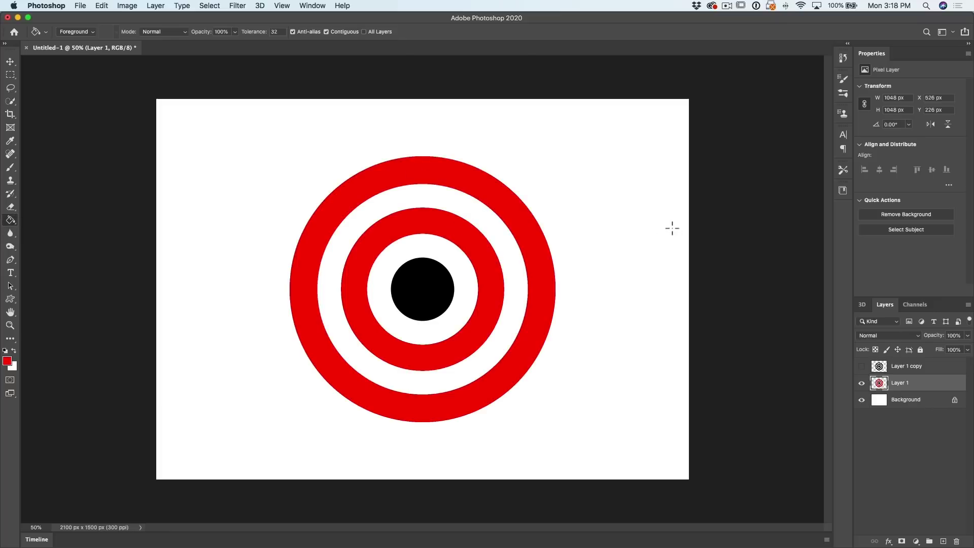
pyautogui.click(431, 294)
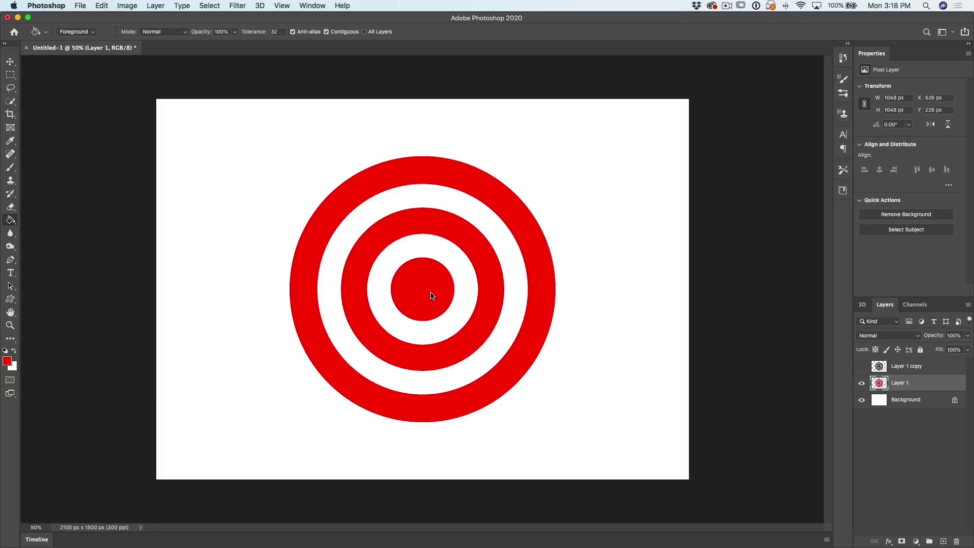
# Undo the fills, turn off Contiguous, and fill all black rings red at once
pyautogui.press('super+z')
pyautogui.press('super+z')
pyautogui.press('super+z')
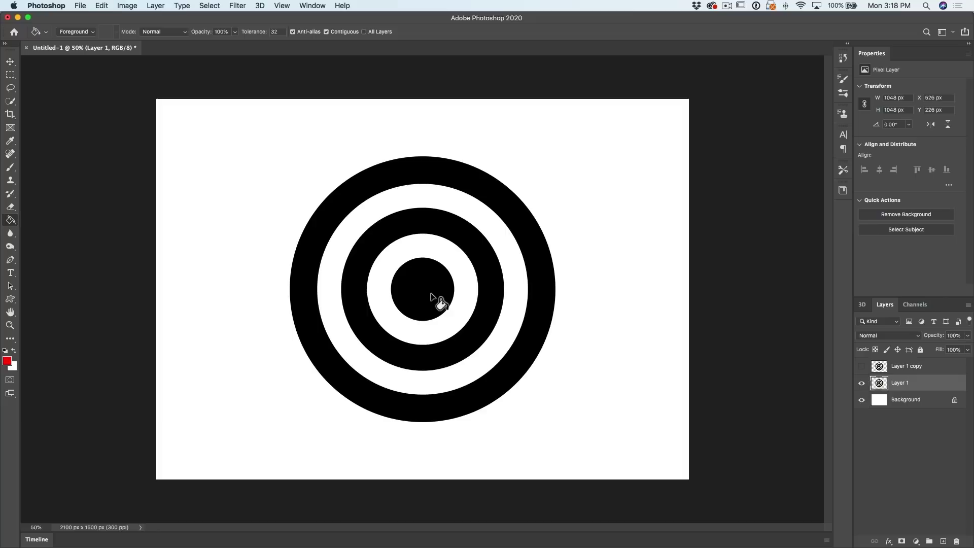
pyautogui.click(327, 32)
pyautogui.click(446, 176)
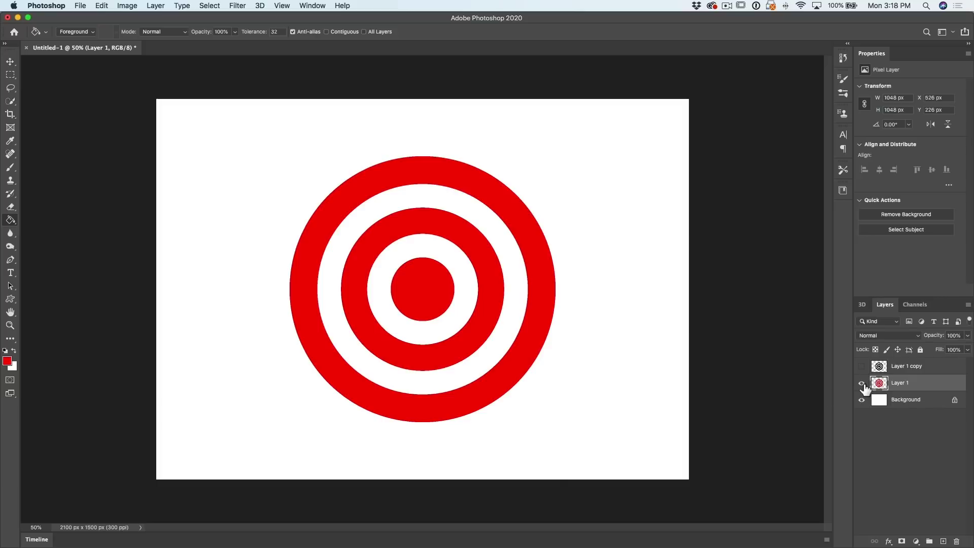
# Hide the red Layer 1 and make the visible Layer 1 copy the active layer
pyautogui.click(862, 383)
pyautogui.click(862, 366)
pyautogui.click(906, 370)
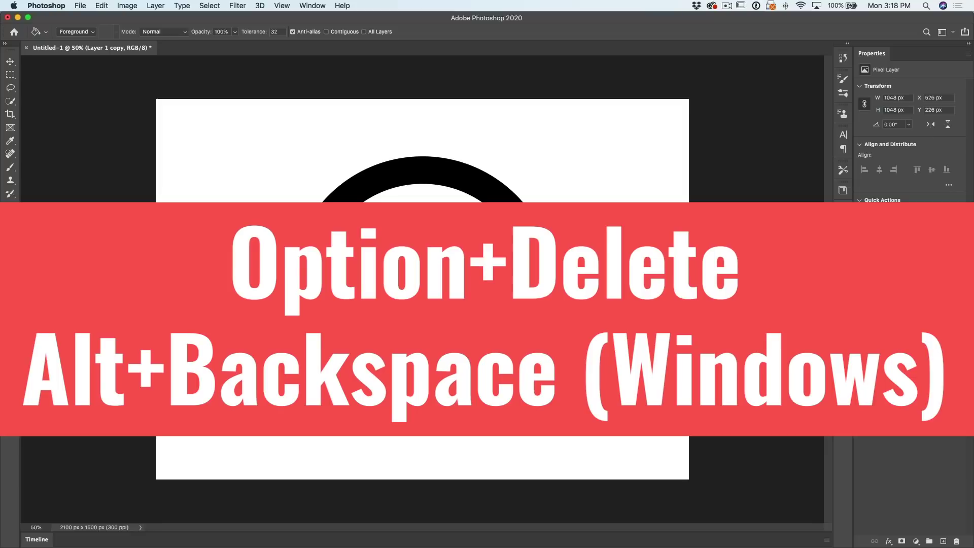
# Try a red foreground fill on the copy, undo it, and set the background colour to vivid blue
pyautogui.hotkey('alt', 'BackSpace')
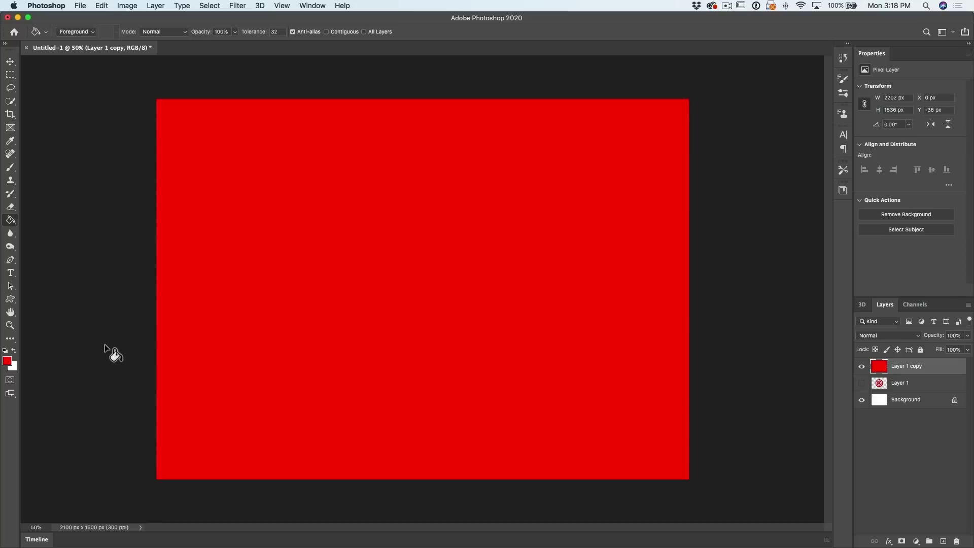
pyautogui.press('super+z')
pyautogui.click(12, 367)
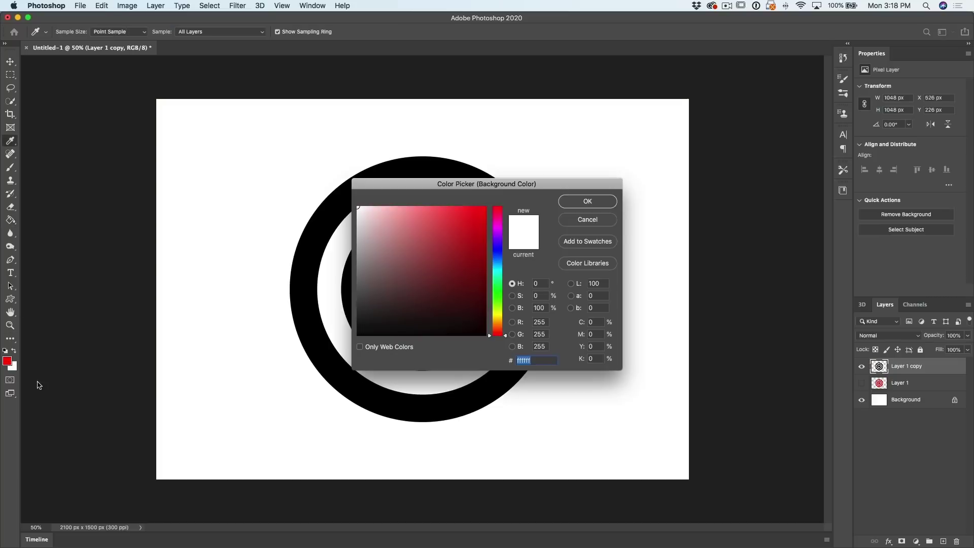
pyautogui.click(500, 254)
pyautogui.moveTo(479, 229); pyautogui.dragTo(486, 207)
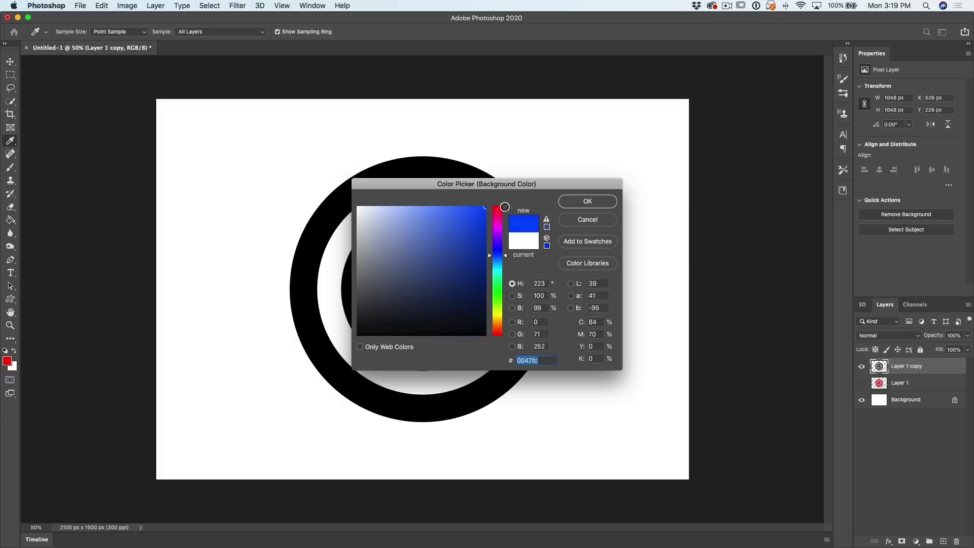
pyautogui.click(580, 205)
# Try filling the layer with background blue, undo, and select the copy's black rings
pyautogui.press('g')
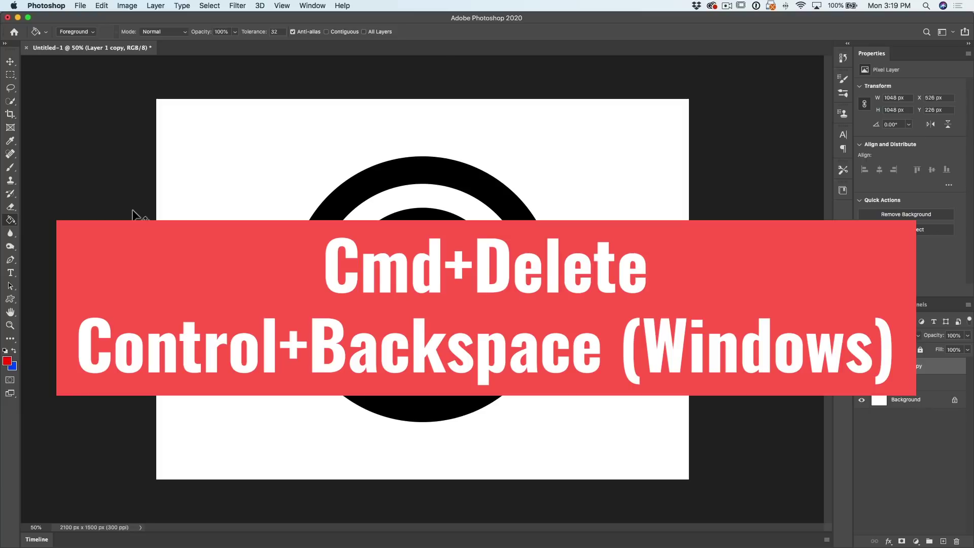
pyautogui.press('super+BackSpace')
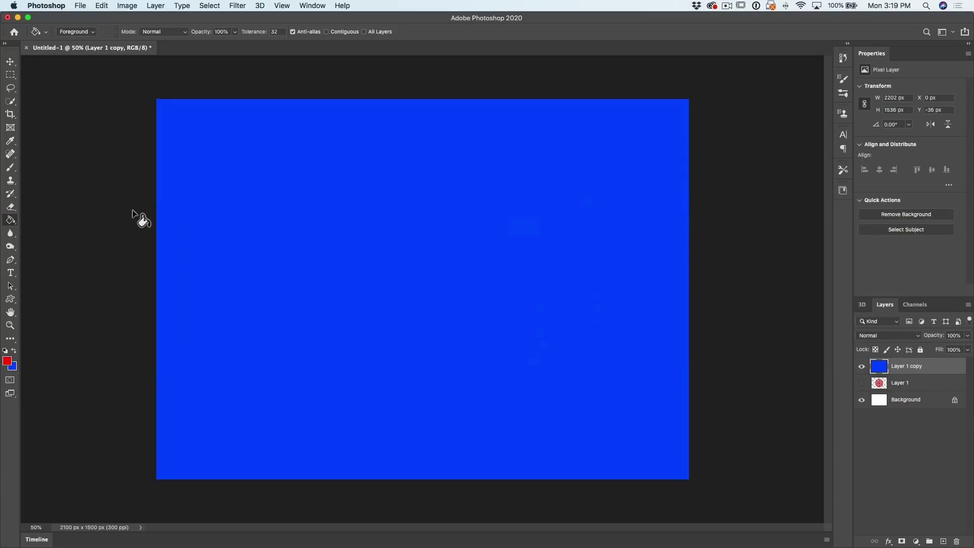
pyautogui.press('super+z')
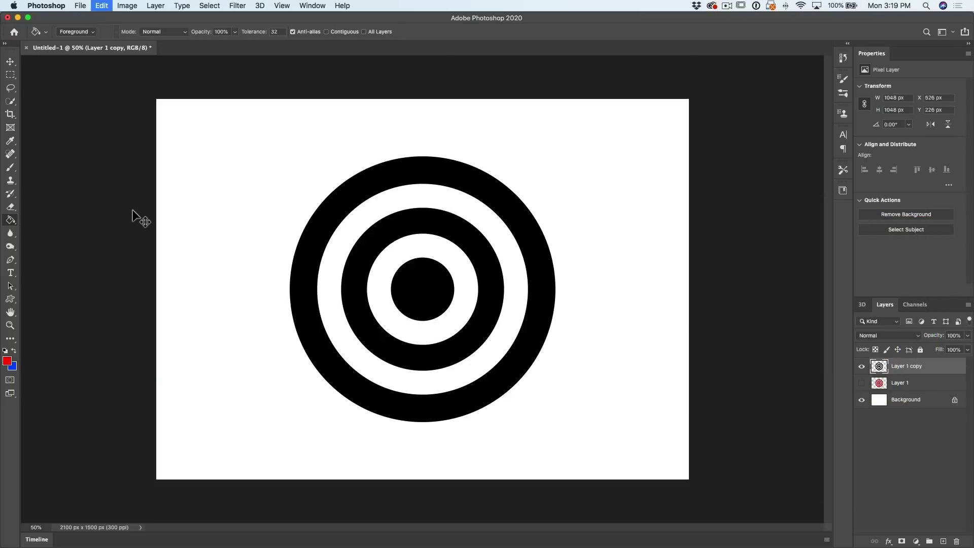
pyautogui.keyDown('super'); pyautogui.click(880, 366); pyautogui.keyUp('super')
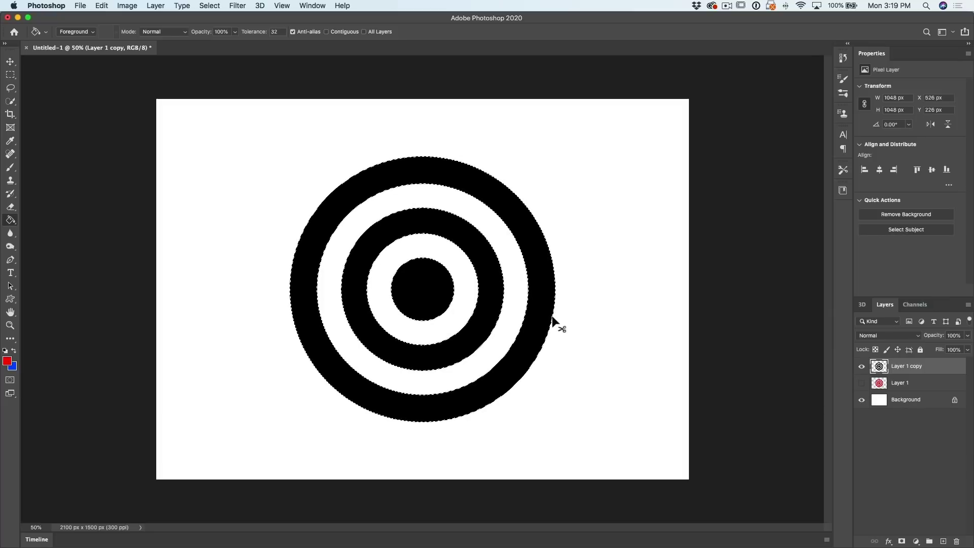
# Fill the selected rings with background blue, deselect, and undo back to black rings
pyautogui.press('super+BackSpace')
pyautogui.press('super+d')
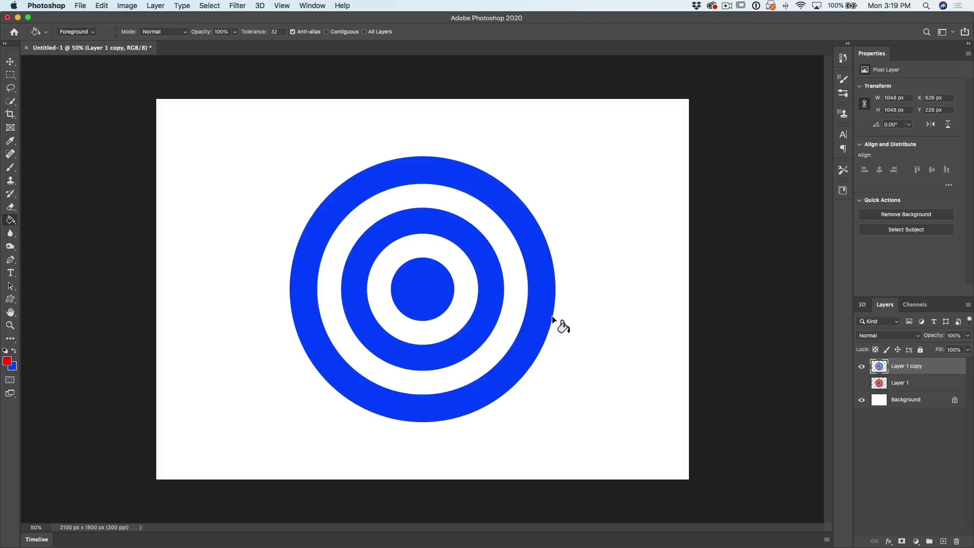
pyautogui.press('super+z')
pyautogui.press('super+z')
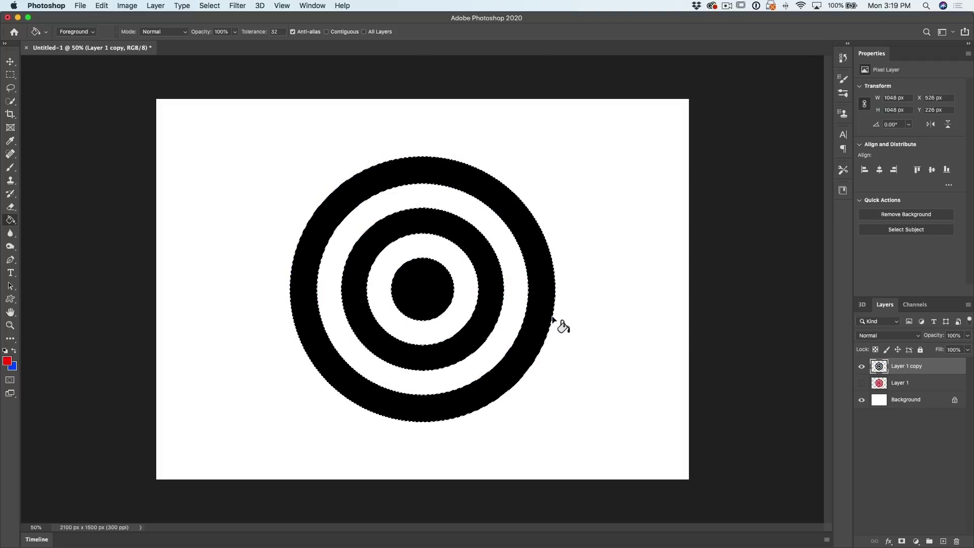
pyautogui.press('super+d')
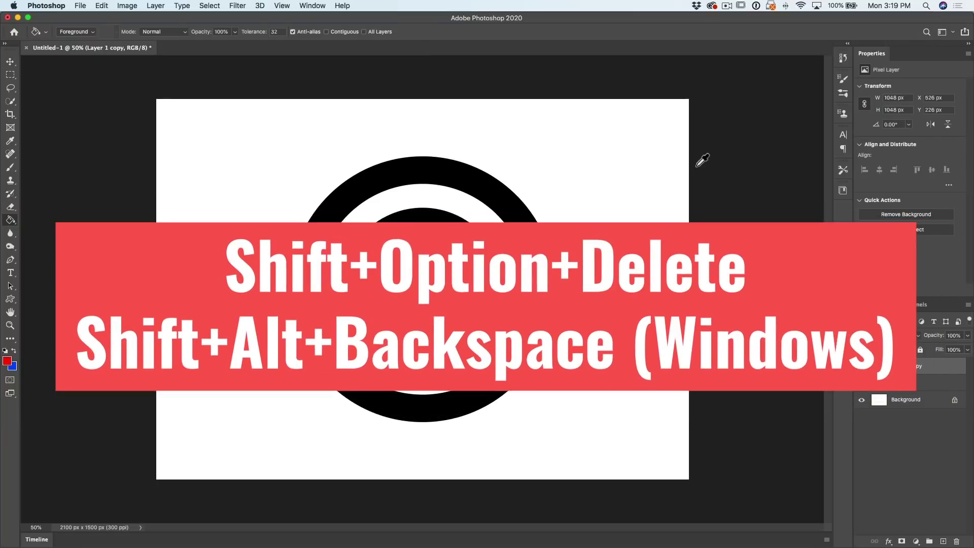
# Fill only the rings red, undo, then fill them with background blue and bring up the Fill dialog
pyautogui.hotkey('shift', 'alt', 'BackSpace')
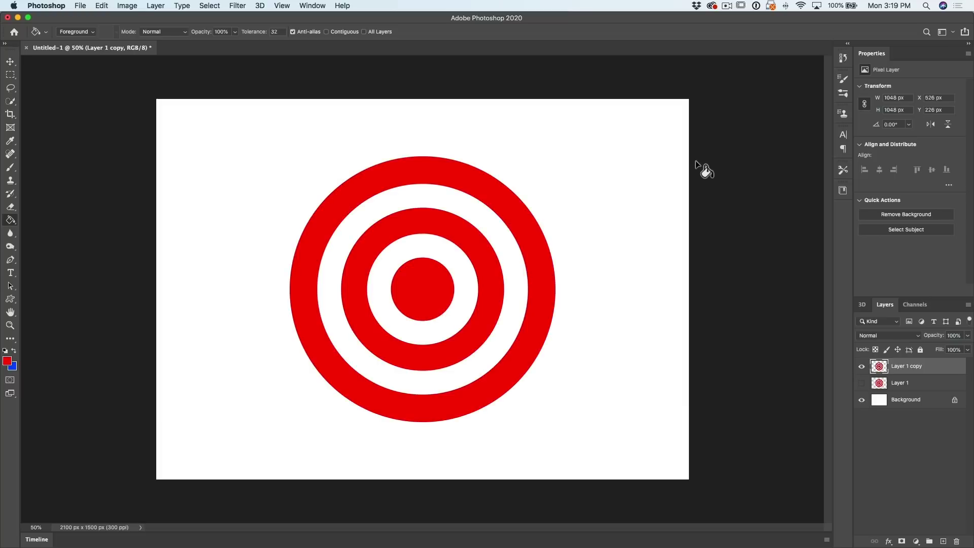
pyautogui.press('super+z')
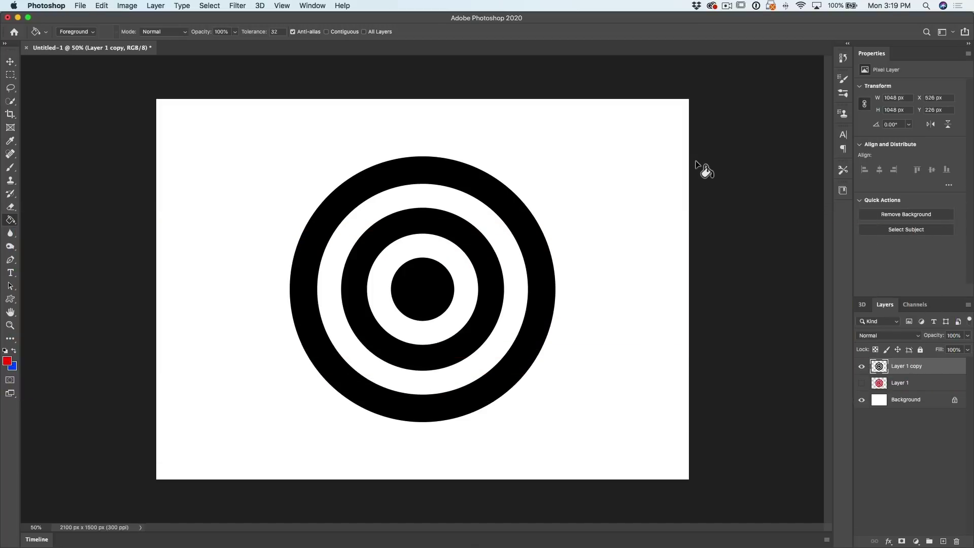
pyautogui.press('shift+super+BackSpace')
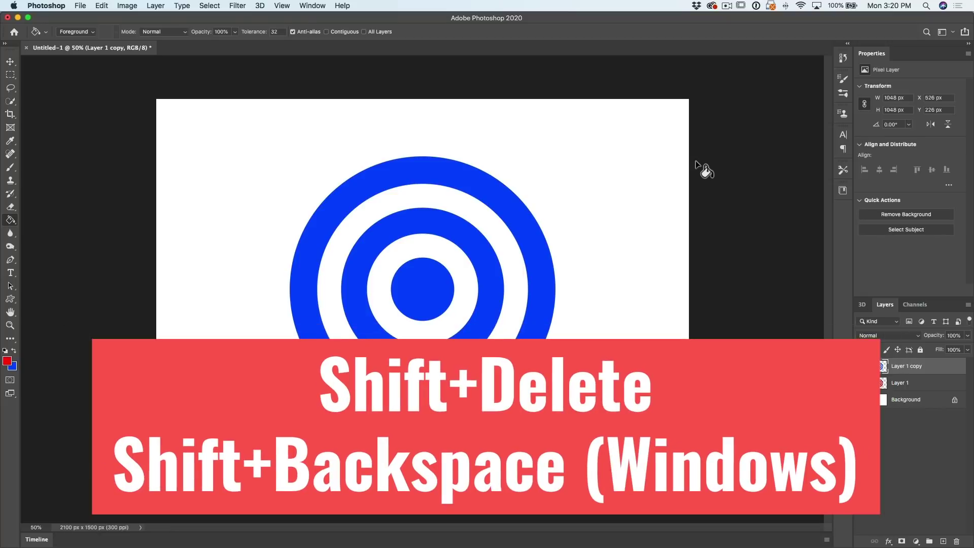
pyautogui.hotkey('shift', 'BackSpace')
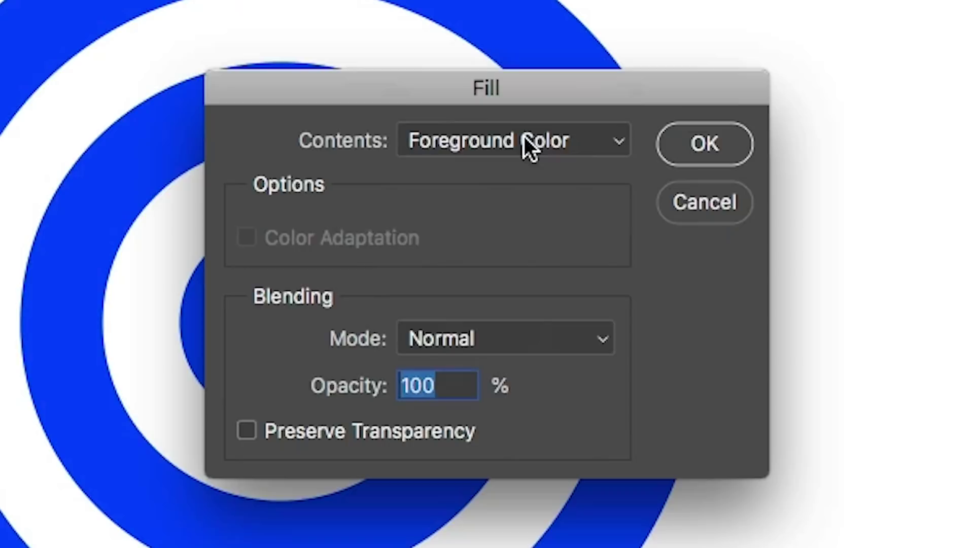
# Set the Fill contents to a custom blue-purple colour (#4011d9) and confirm it
pyautogui.click(498, 232)
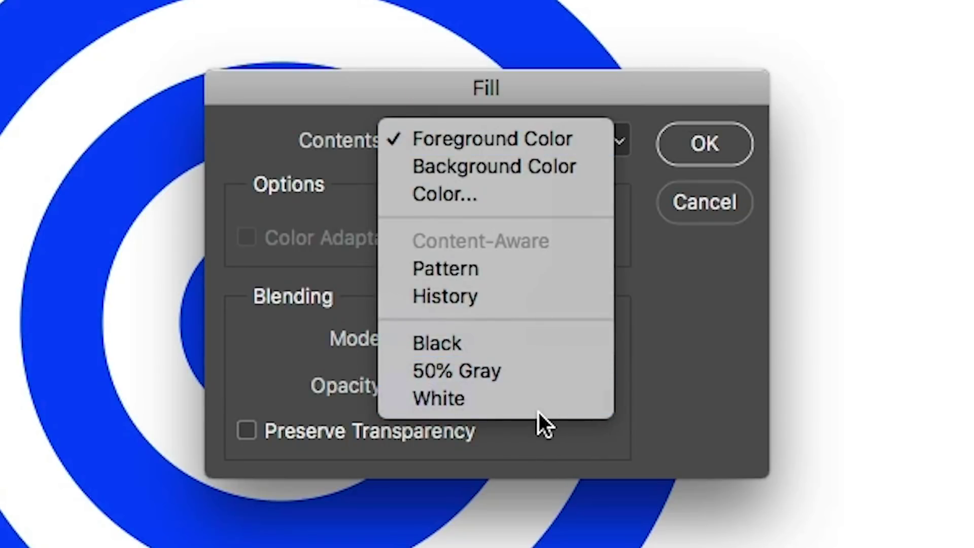
pyautogui.click(469, 196)
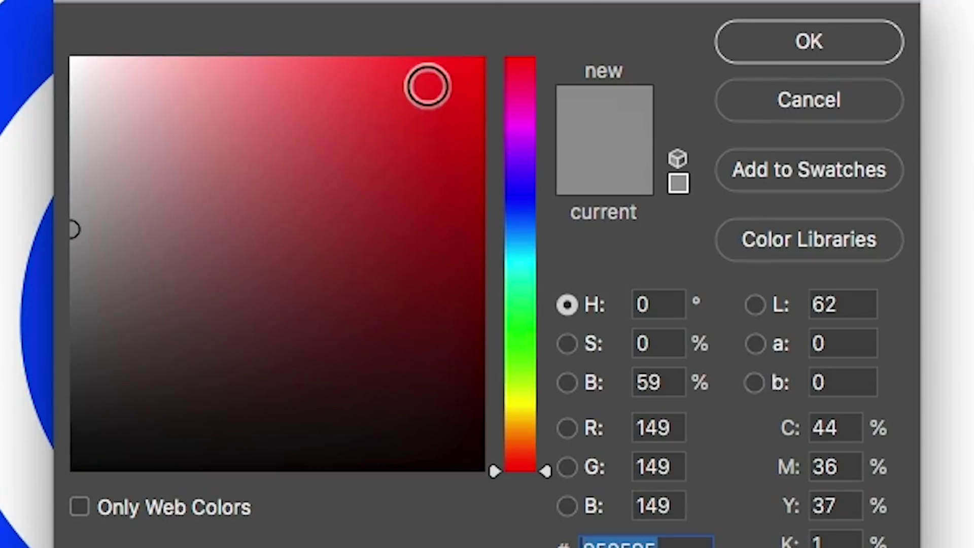
pyautogui.click(518, 179)
pyautogui.click(452, 120)
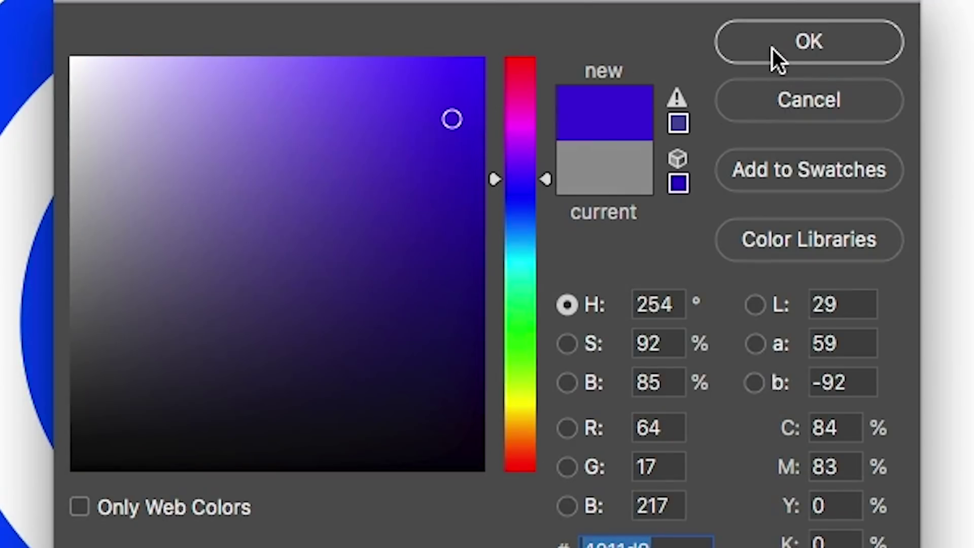
pyautogui.click(798, 44)
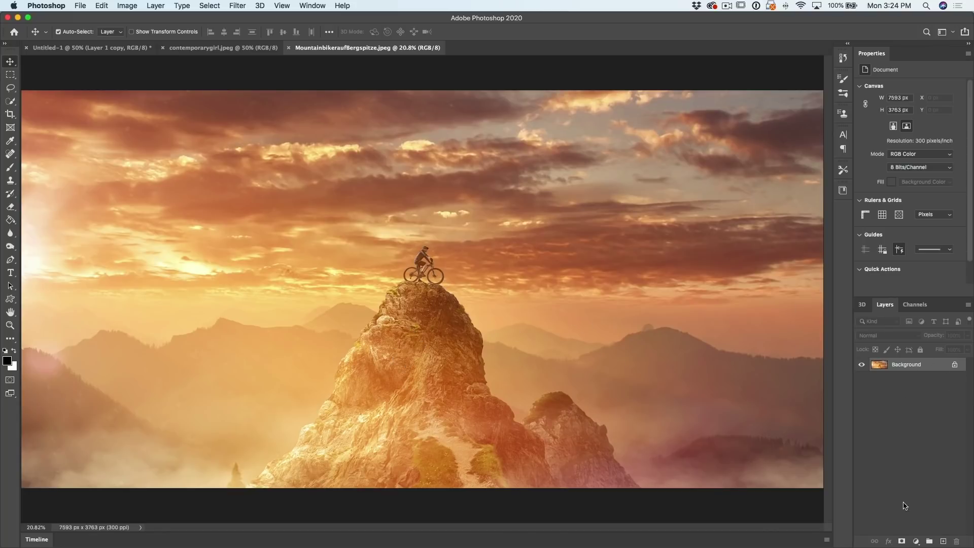
# Add a Levels adjustment with the white point at 202, then invert its mask to black and select the mask
pyautogui.click(916, 542)
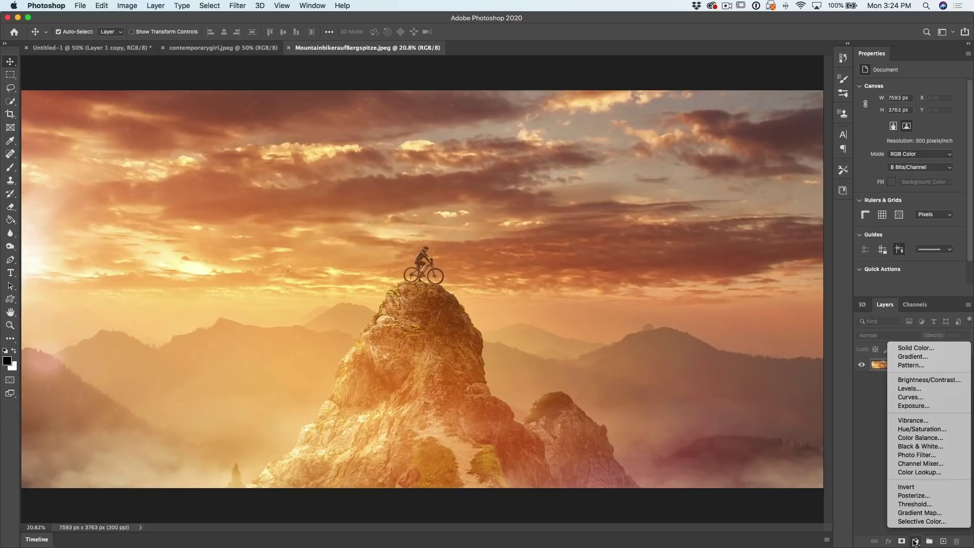
pyautogui.click(908, 388)
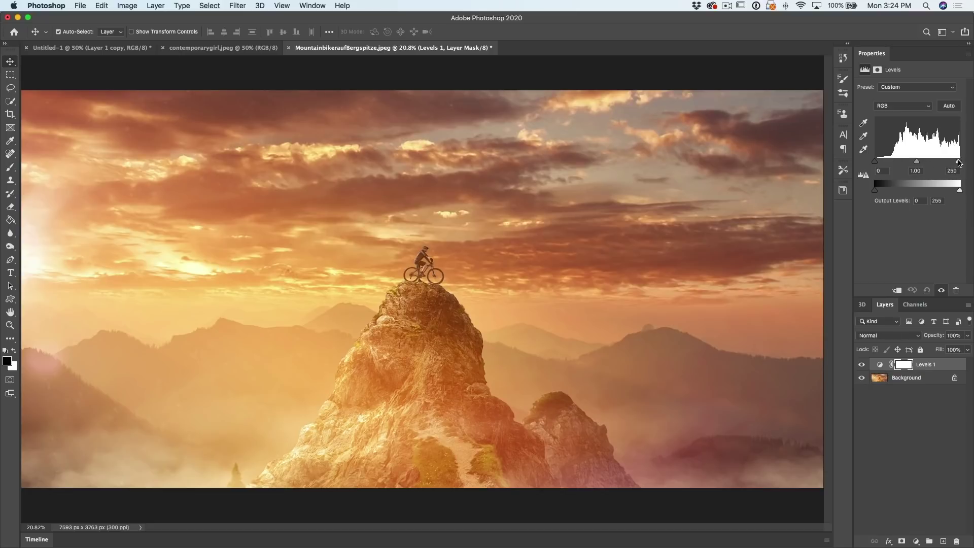
pyautogui.moveTo(959, 163); pyautogui.dragTo(905, 163)
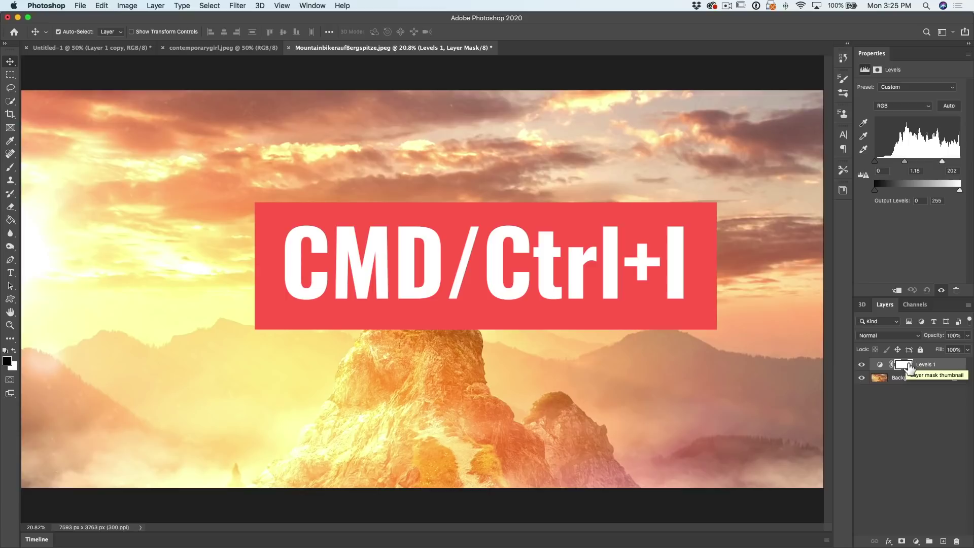
pyautogui.press('super+i')
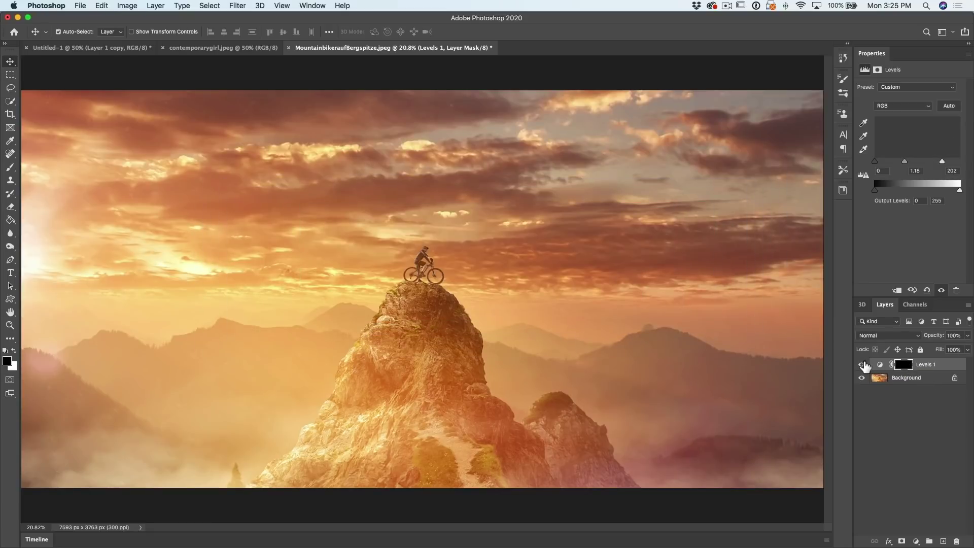
pyautogui.click(911, 367)
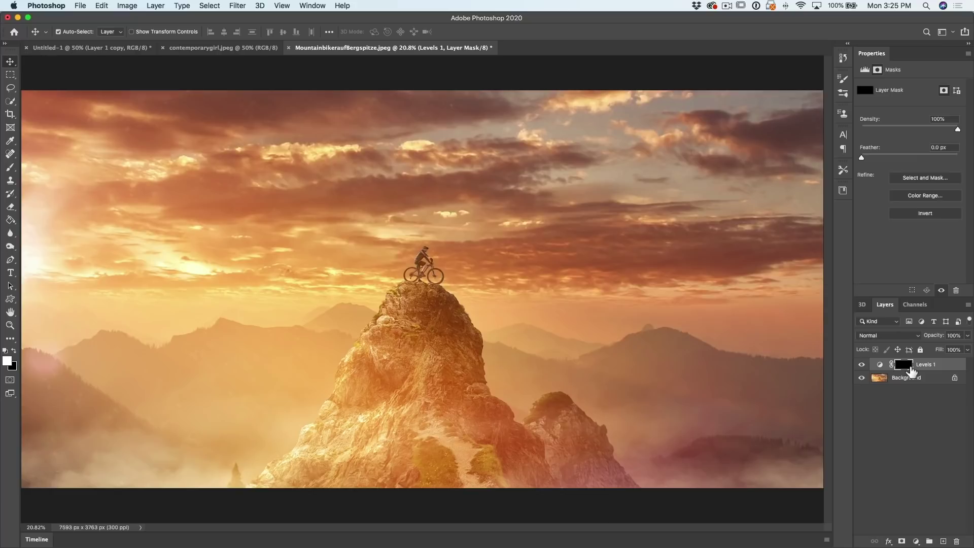
# Paint white on the Levels mask with a 900 px brush over the summit and cyclist
pyautogui.press('b')
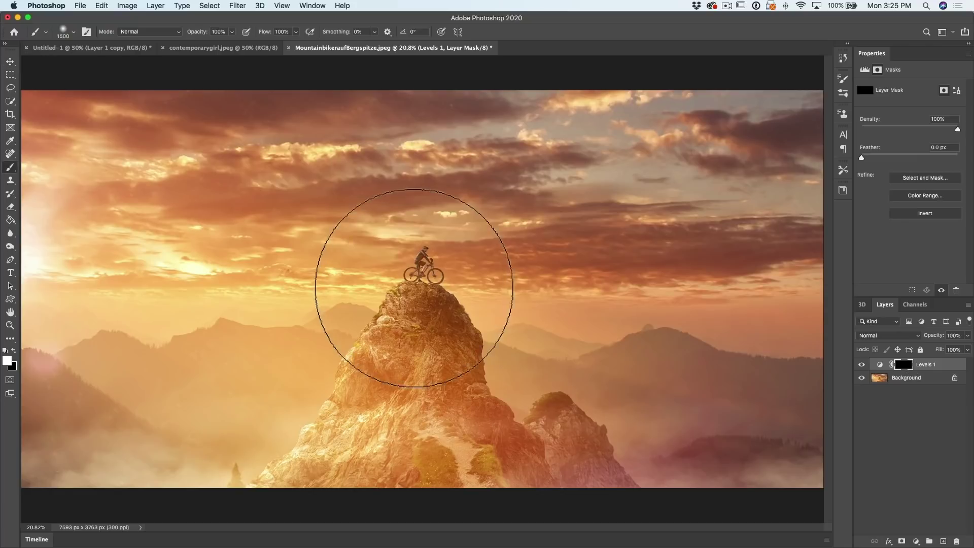
pyautogui.press('[')
pyautogui.press('[')
pyautogui.press('[')
pyautogui.press('[')
pyautogui.press('[')
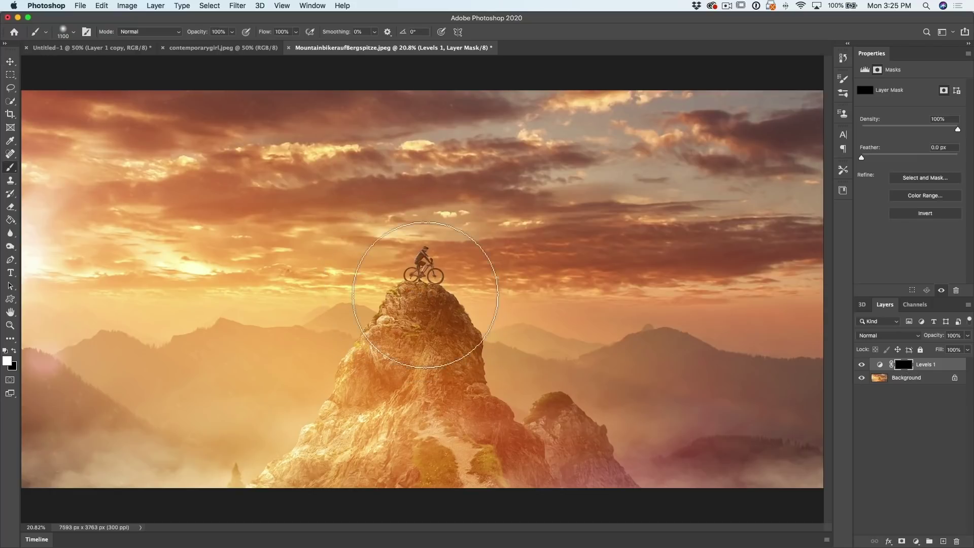
pyautogui.moveTo(429, 296)
pyautogui.mouseDown()
pyautogui.moveTo(428, 310)
pyautogui.moveTo(439, 288)
pyautogui.moveTo(416, 273)
pyautogui.moveTo(425, 289)
pyautogui.mouseUp()
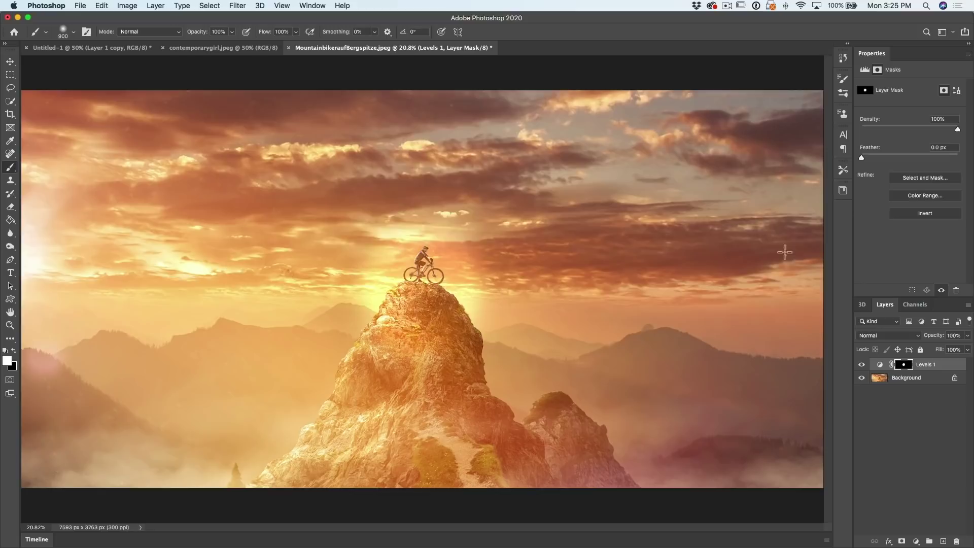
# Toggle the Levels adjustment off and on to compare, then invert the mask to reveal it everywhere
pyautogui.click(862, 365)
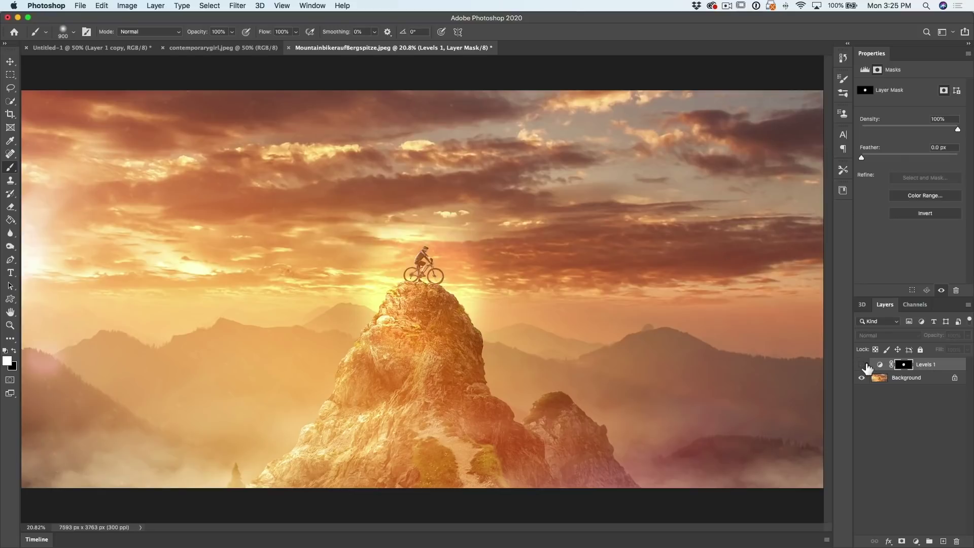
pyautogui.click(862, 365)
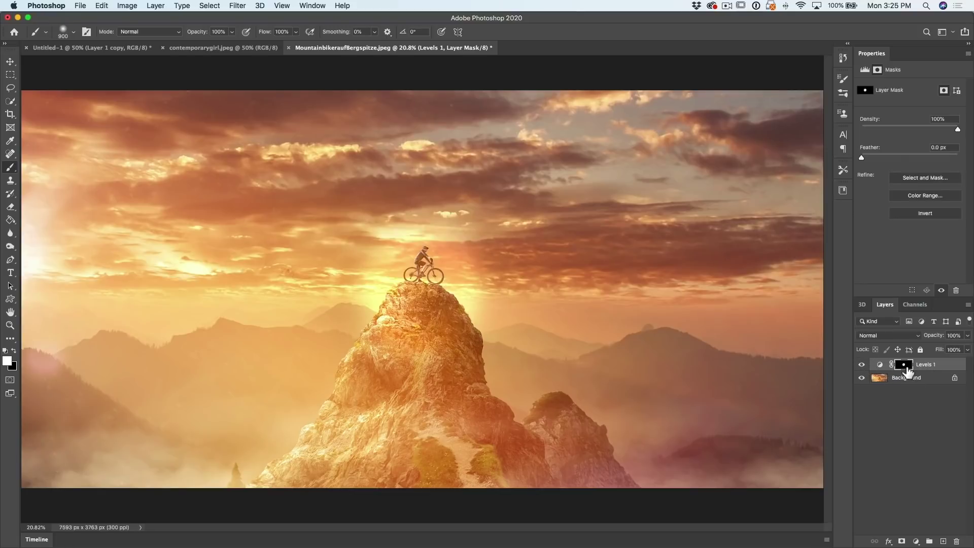
pyautogui.press('super+comma')
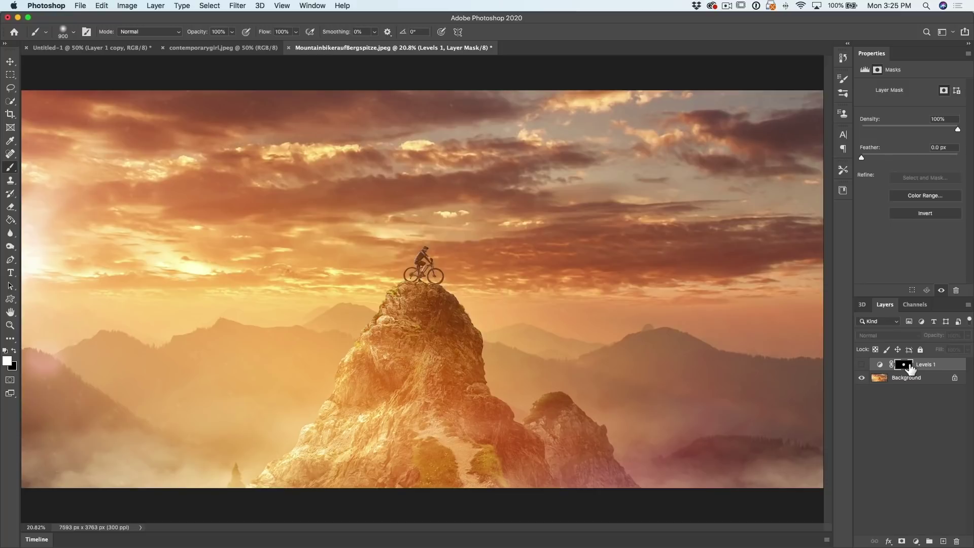
pyautogui.press('super+comma')
pyautogui.press('super+comma')
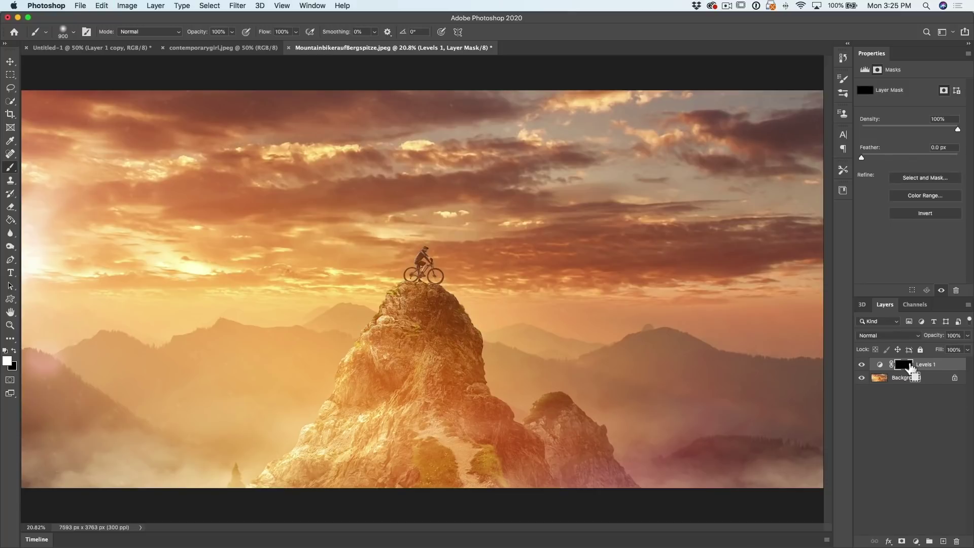
pyautogui.moveTo(911, 369); pyautogui.dragTo(912, 370)
pyautogui.press('super+comma')
pyautogui.press('super+i')
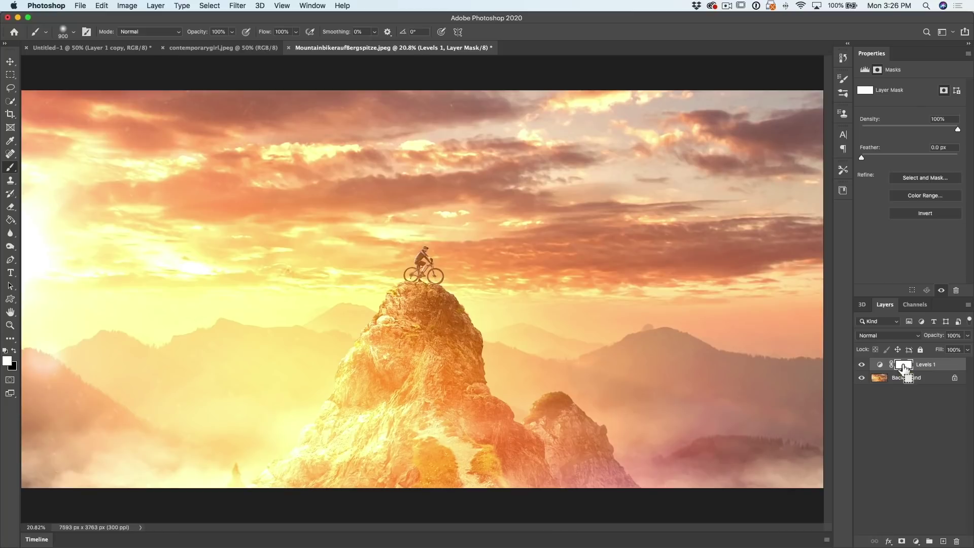
# Invert the Levels 1 mask back to black and show its Levels settings (0, 1.18, 202)
pyautogui.press('super+i')
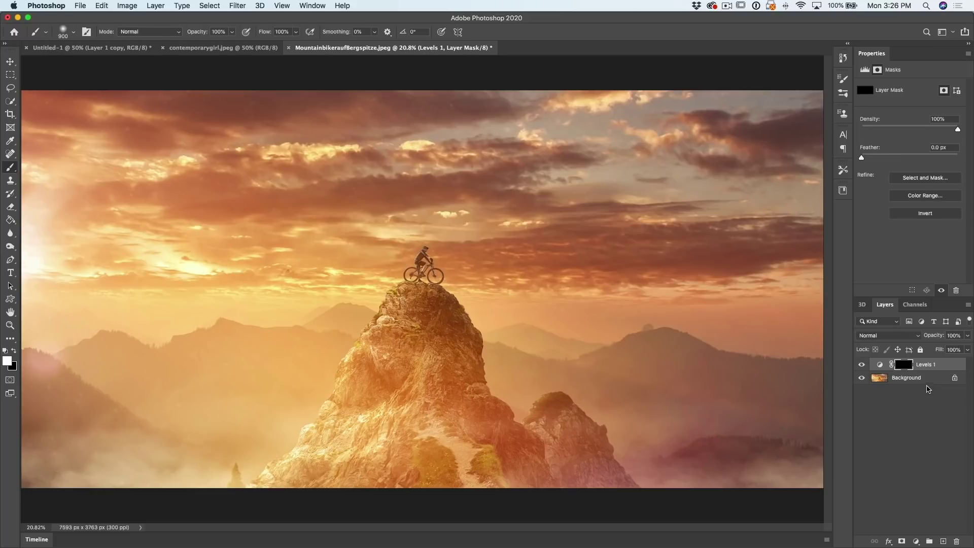
pyautogui.click(896, 370)
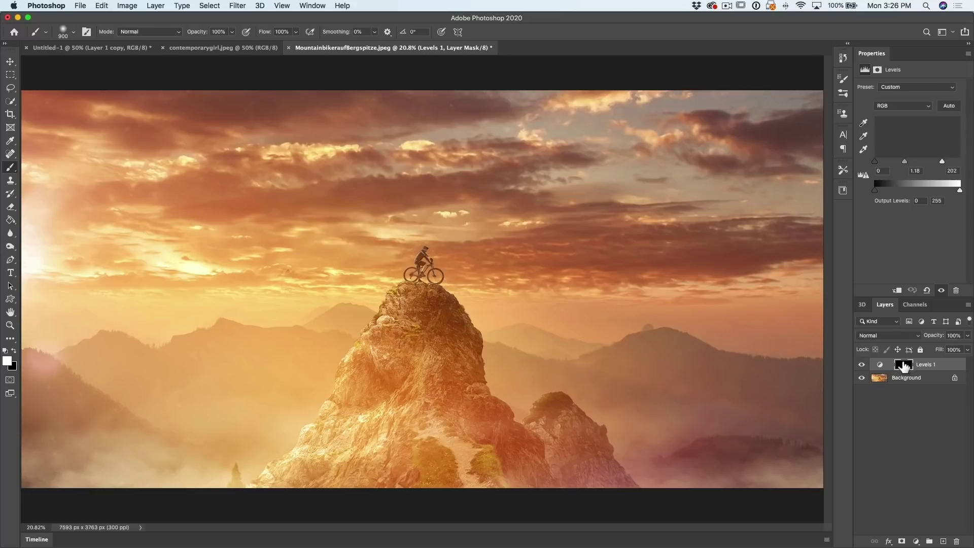
# Try offsetting the Levels mask with the Move tool, undo it, then unlink the mask and move it separately
pyautogui.click(10, 61)
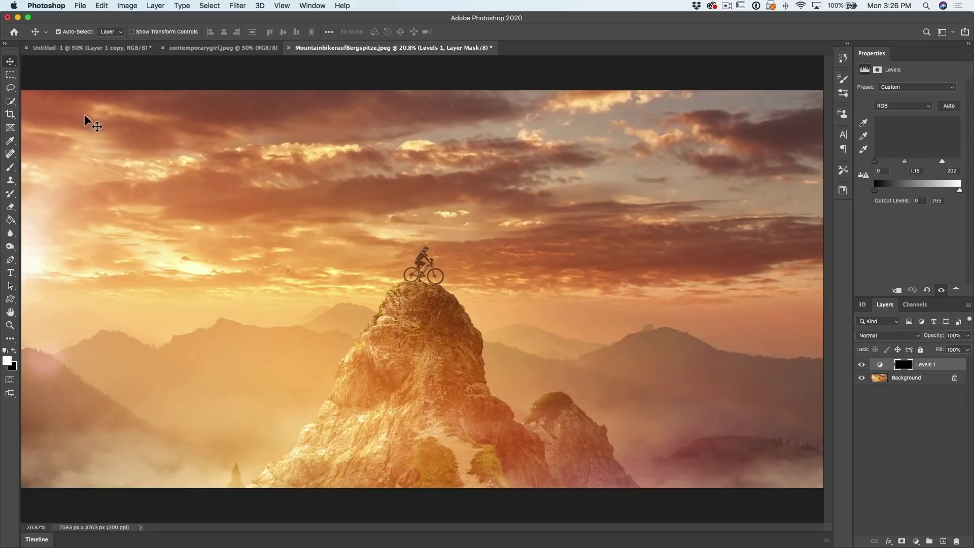
pyautogui.moveTo(86, 121); pyautogui.dragTo(123, 149)
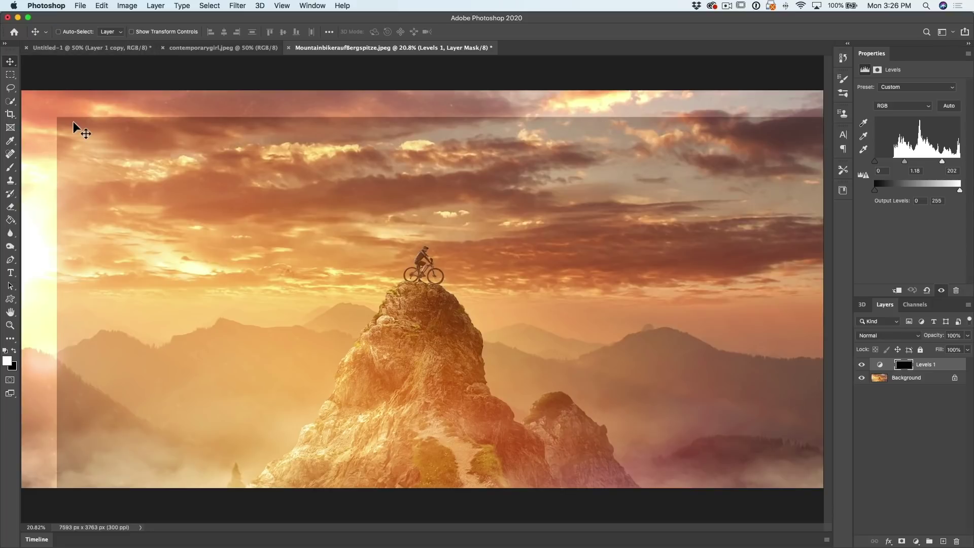
pyautogui.press('super+z')
pyautogui.press('super+z')
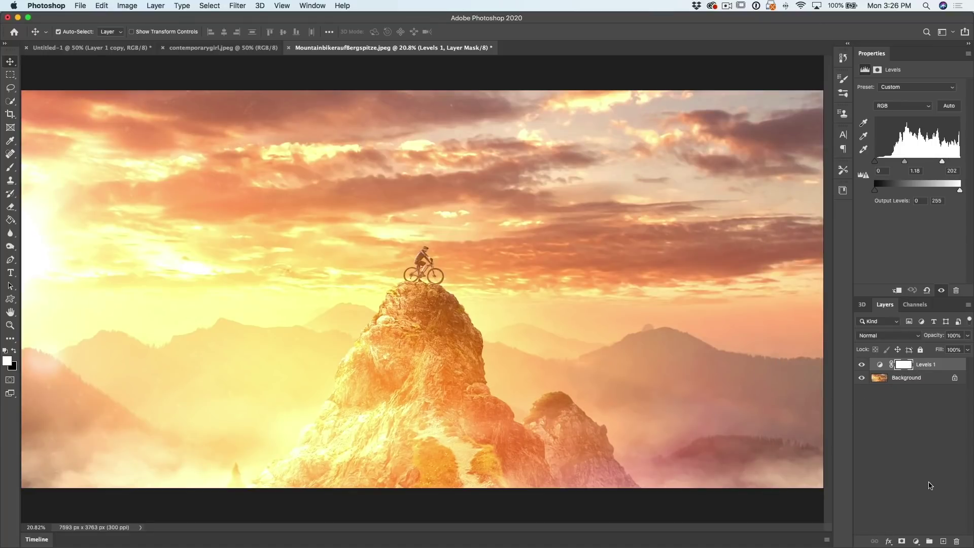
pyautogui.press('super+z')
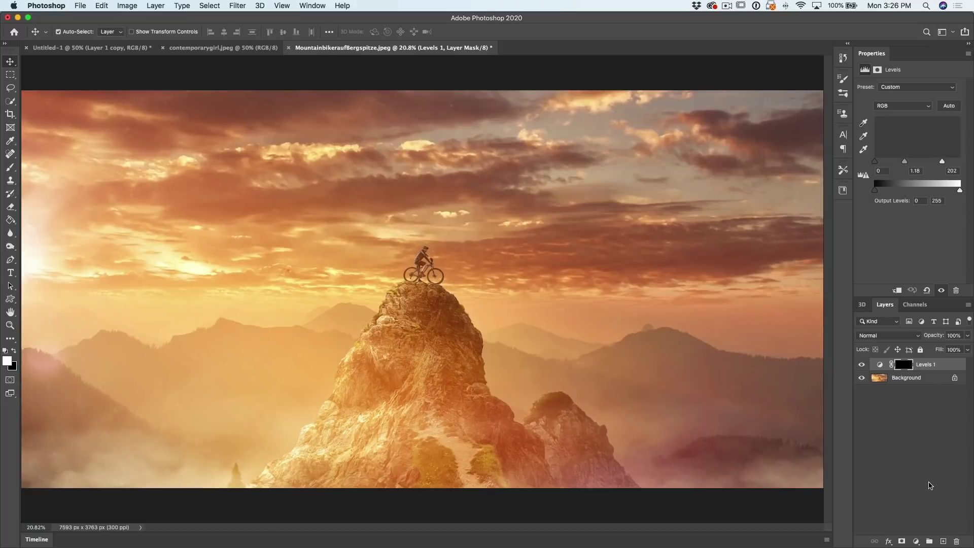
pyautogui.click(892, 365)
pyautogui.moveTo(190, 182); pyautogui.dragTo(433, 278)
# Show the Photoshop menu's Preferences submenu listing categories such as Scratch Disks
pyautogui.click(50, 6)
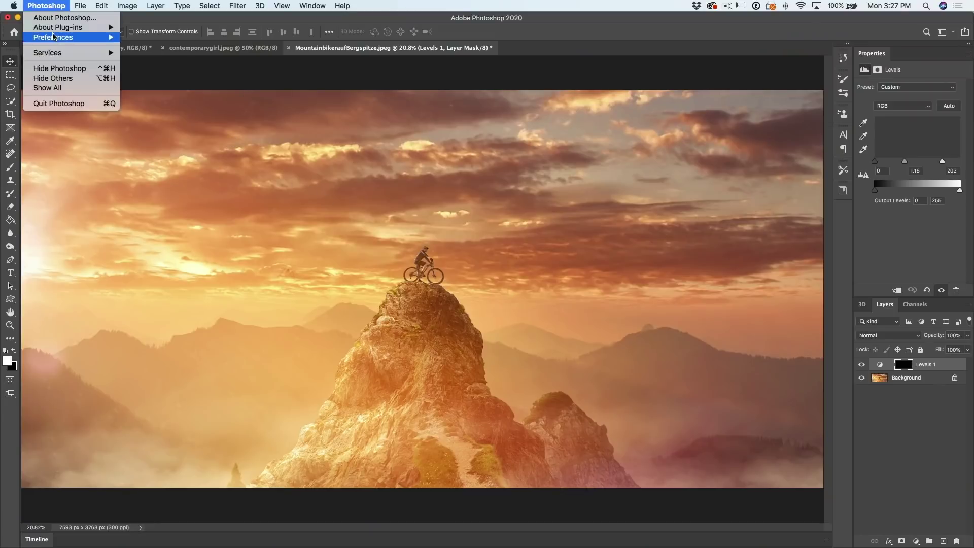
pyautogui.moveTo(55, 37)
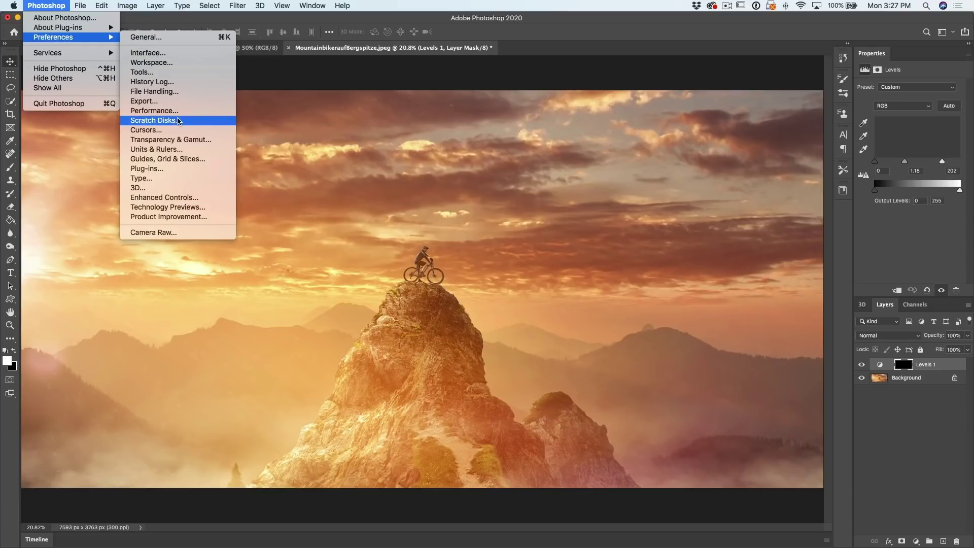
# Open the Scratch Disks preferences to review the scratch disk settings
pyautogui.click(152, 121)
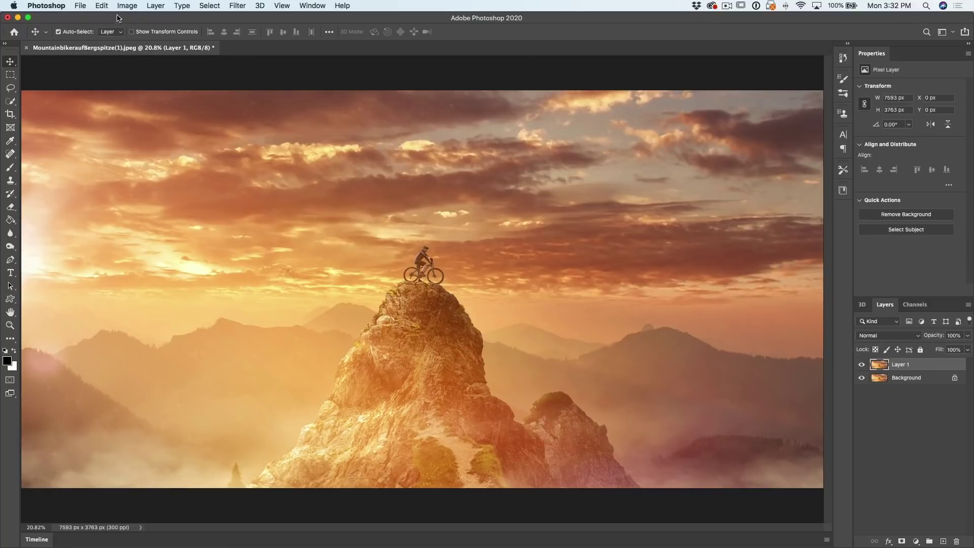
pyautogui.click(102, 5)
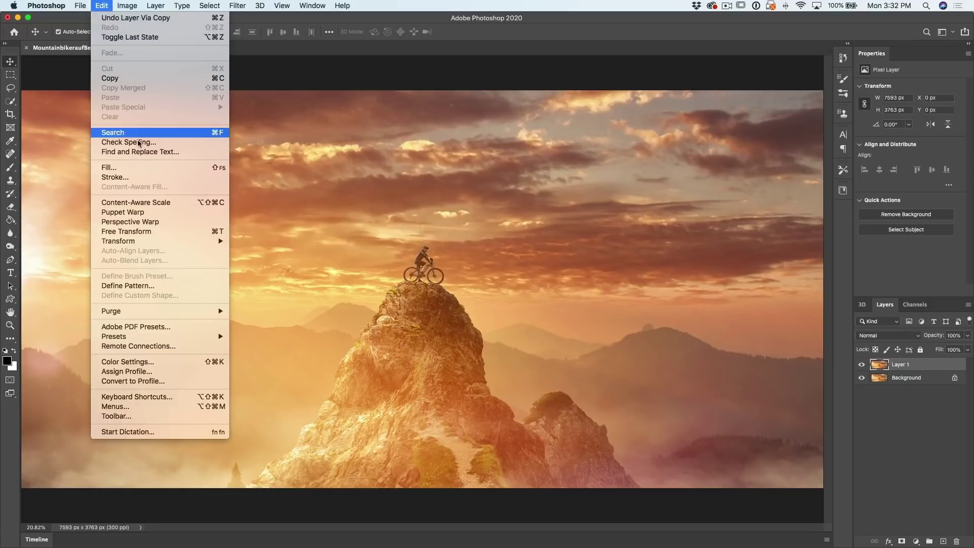
pyautogui.moveTo(192, 313)
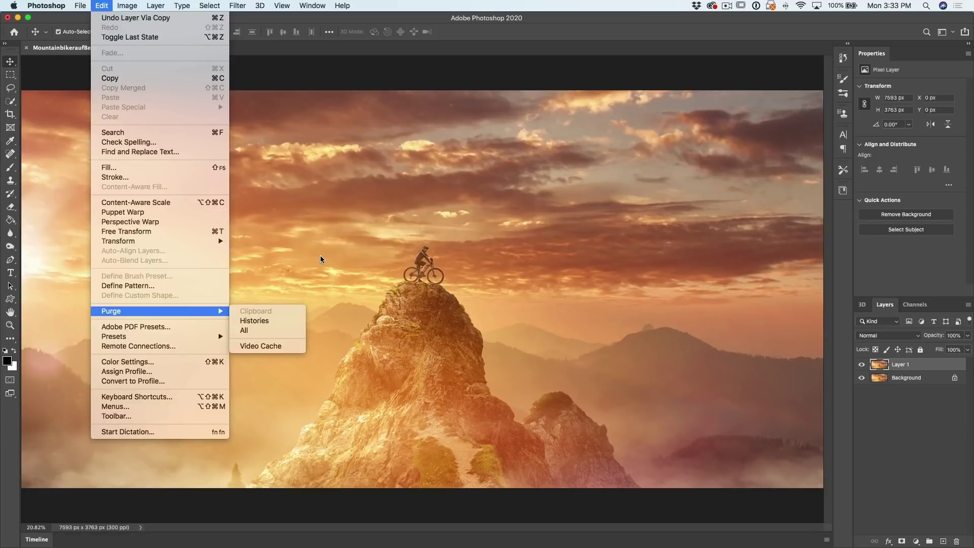
pyautogui.click(340, 89)
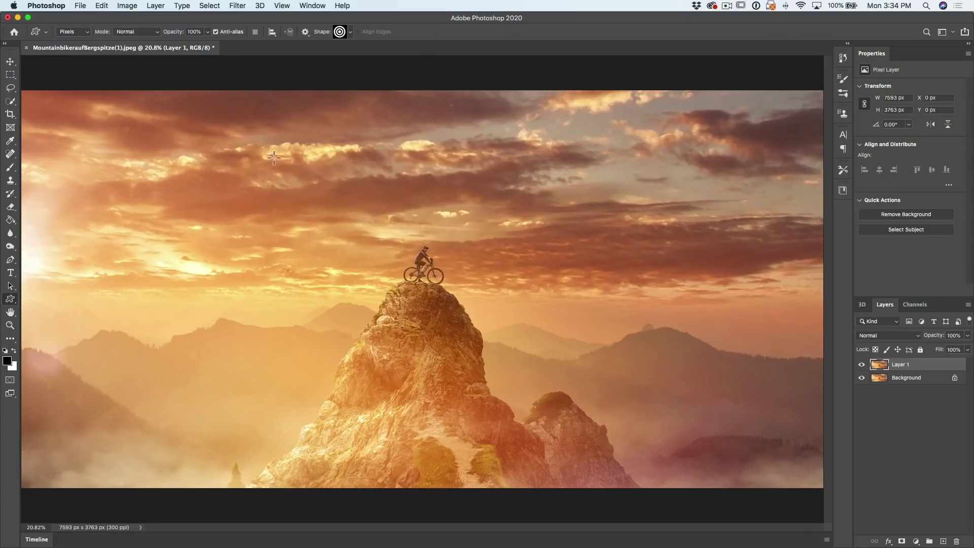
# Draw a concentric ring target on a new Layer 2 and move Layer 1 above it
pyautogui.click(944, 541)
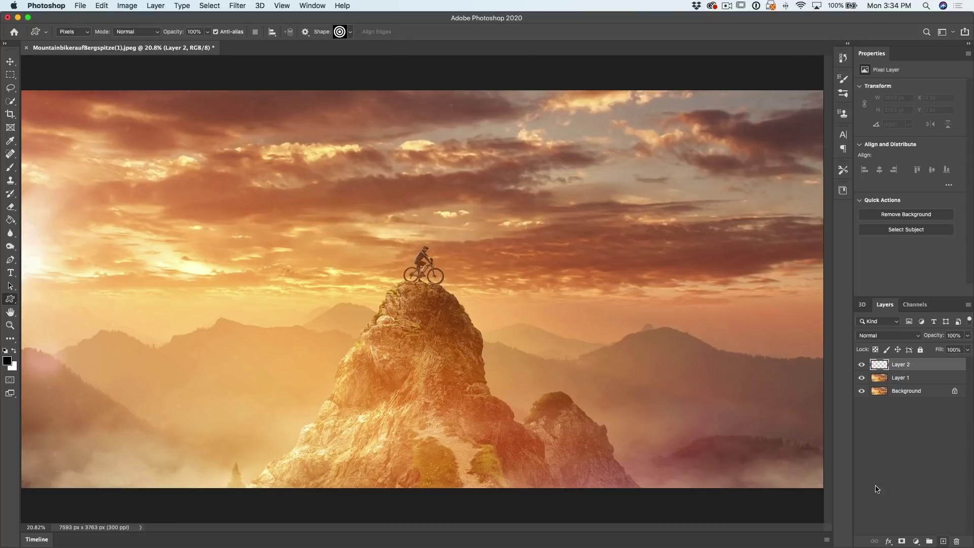
pyautogui.moveTo(250, 136); pyautogui.dragTo(736, 441)
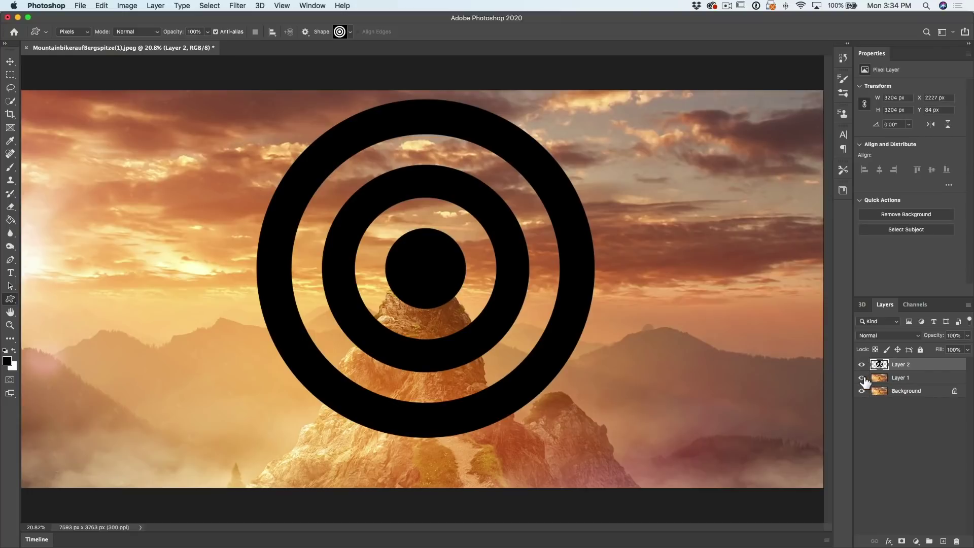
pyautogui.click(879, 381)
pyautogui.moveTo(883, 384); pyautogui.dragTo(892, 360)
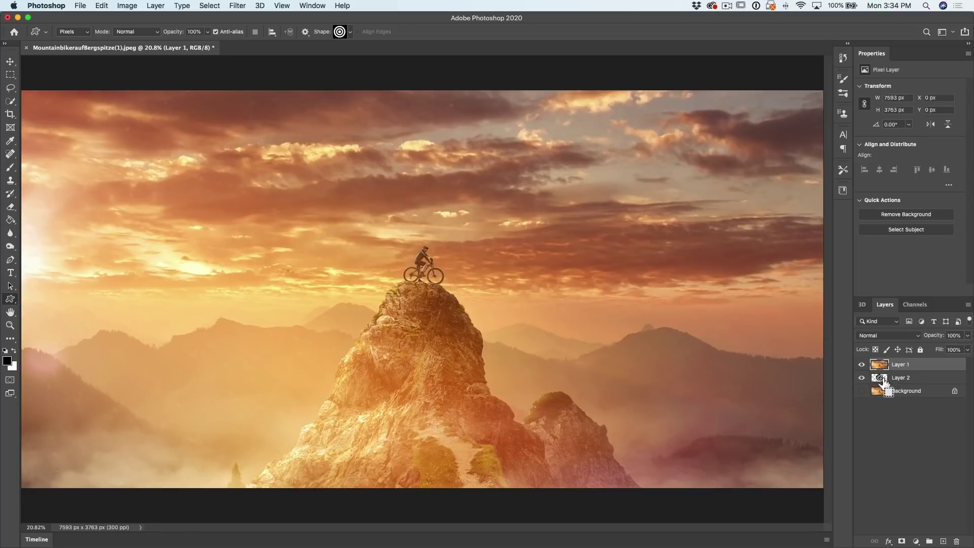
pyautogui.keyDown('super'); pyautogui.click(881, 378); pyautogui.keyUp('super')
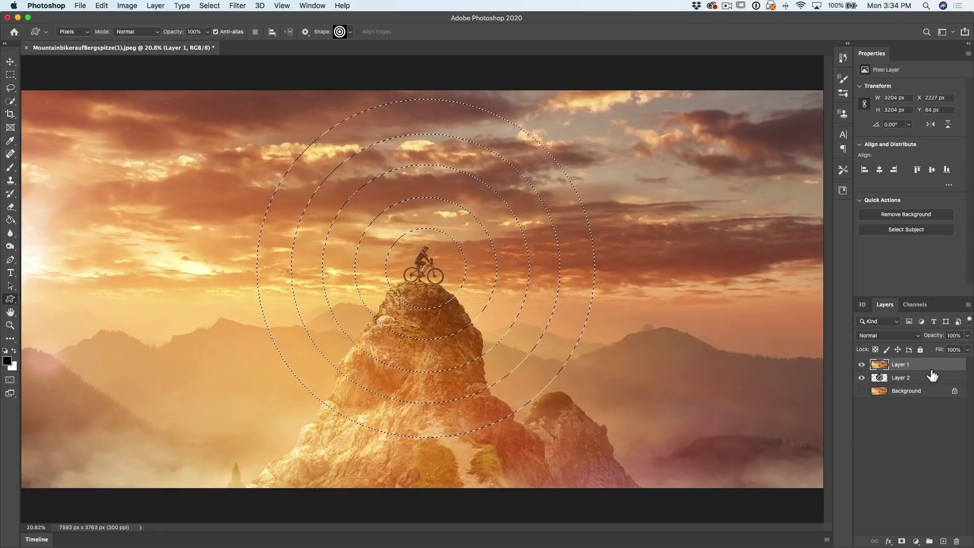
pyautogui.click(901, 542)
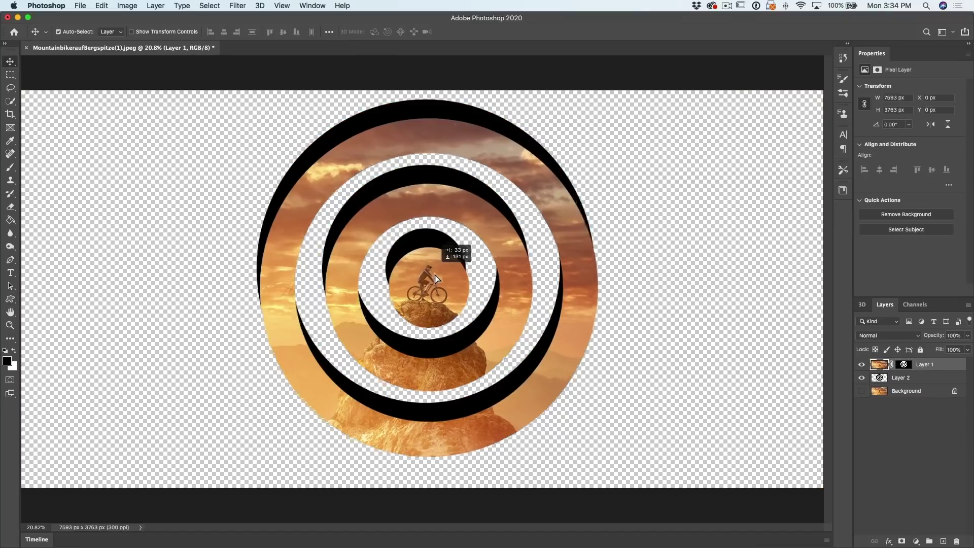
pyautogui.moveTo(434, 275); pyautogui.dragTo(451, 287)
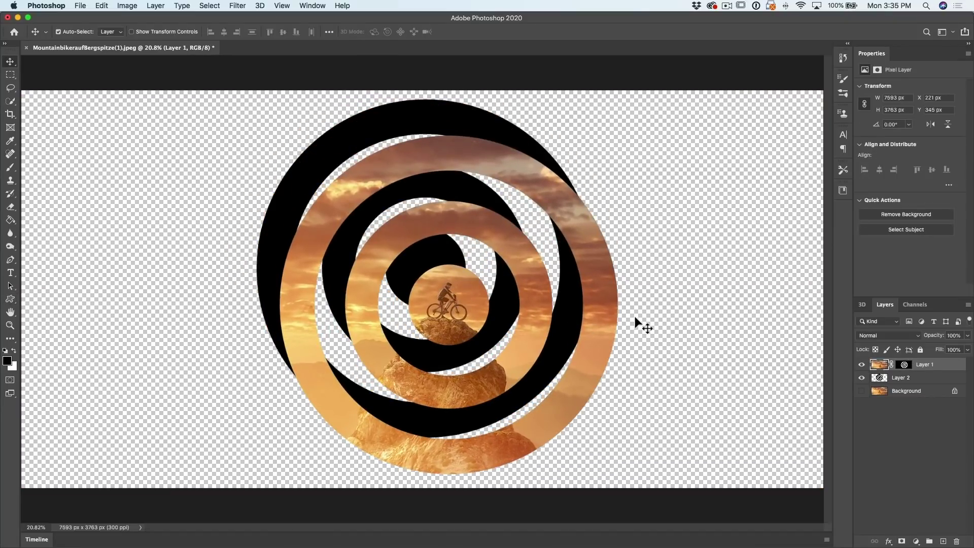
pyautogui.press('super+z')
pyautogui.press('super+z')
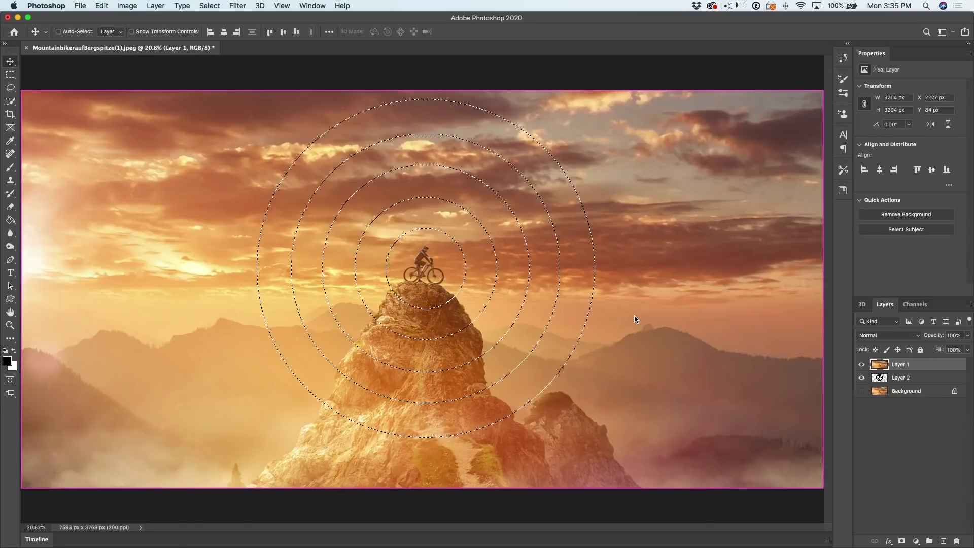
pyautogui.press('super')
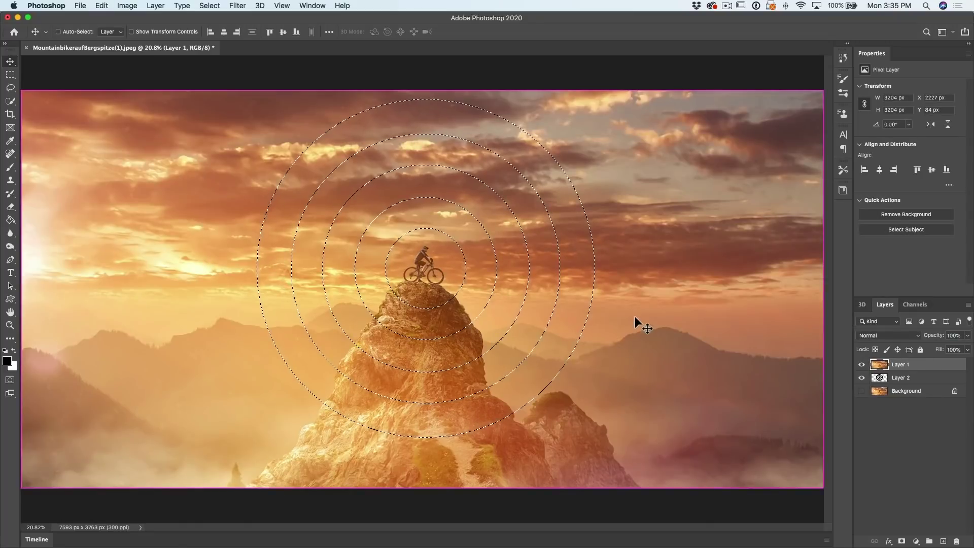
pyautogui.press('super+d')
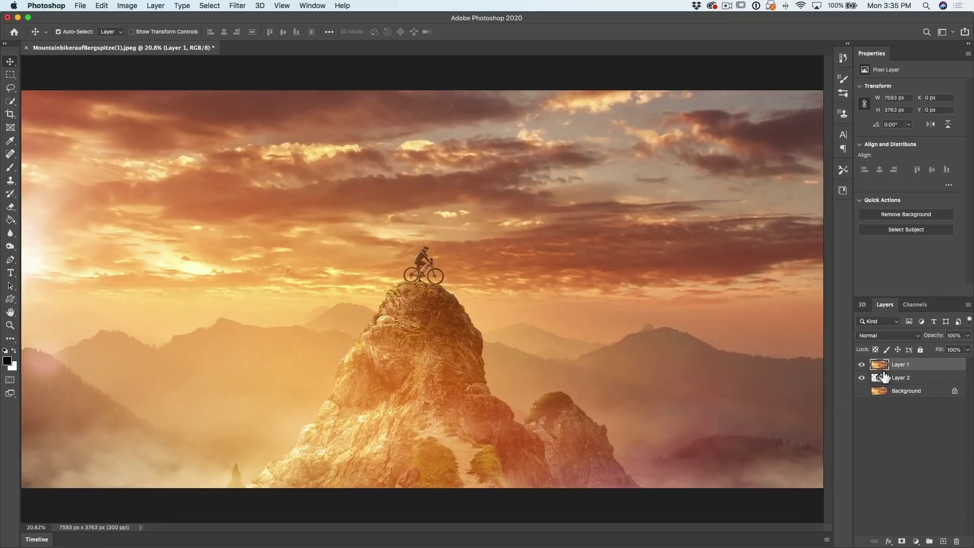
# Clip Layer 1 to the ring layer and shift the photo so the biker sits centred
pyautogui.click(861, 365)
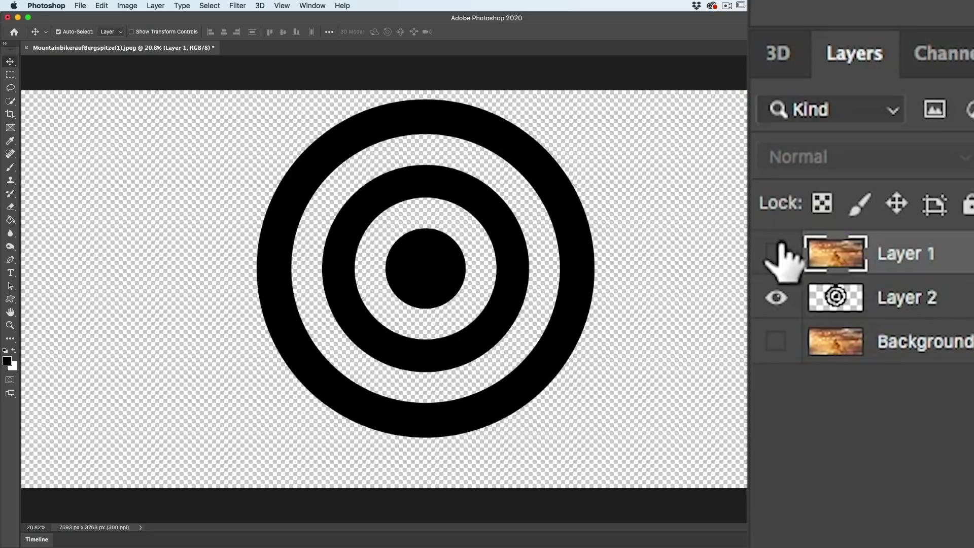
pyautogui.click(778, 252)
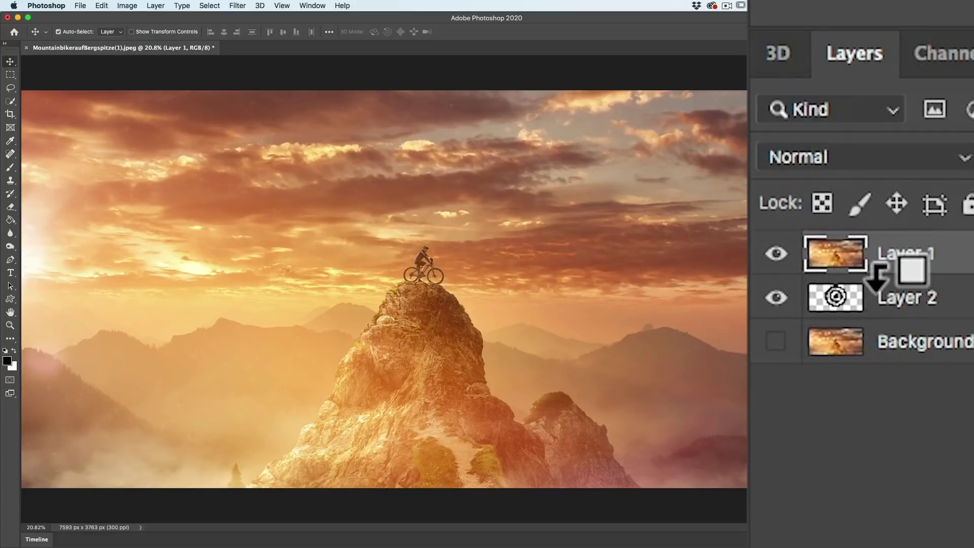
pyautogui.keyDown('alt'); pyautogui.click(878, 276); pyautogui.keyUp('alt')
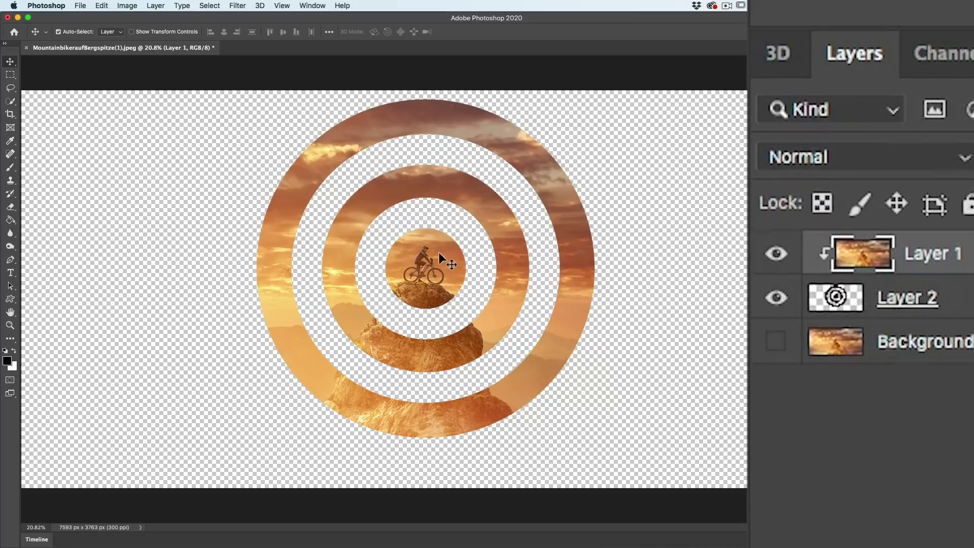
pyautogui.moveTo(439, 252); pyautogui.dragTo(422, 263)
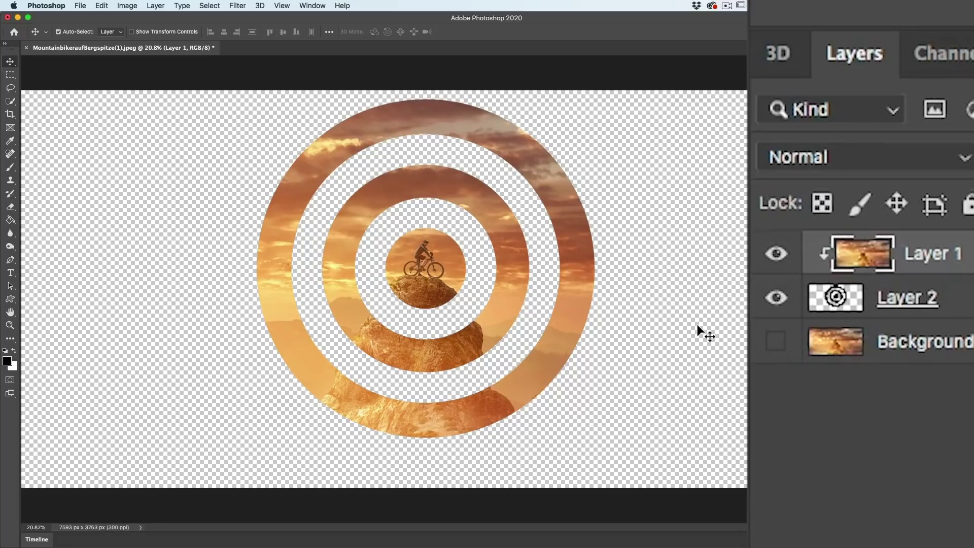